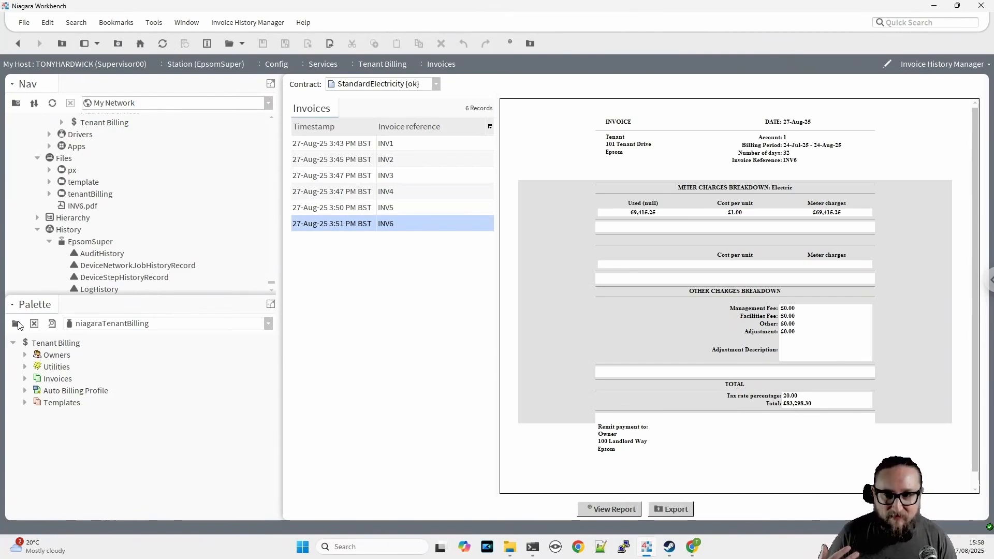
Filter the list of available palettes for email
left_click(16, 323)
type("email")
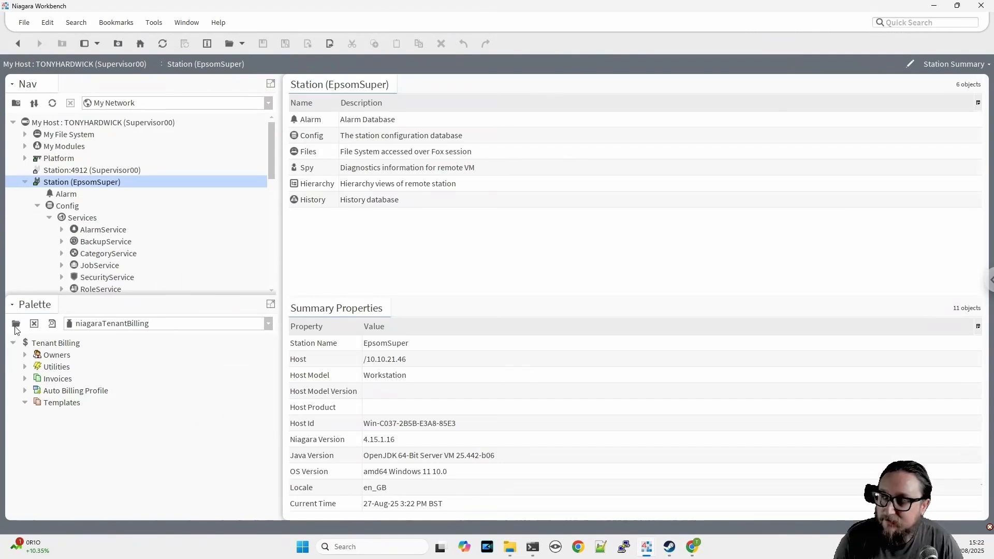
Open the niagaraTenantBilling palette, filtering the available palettes for niagara
left_click(16, 326)
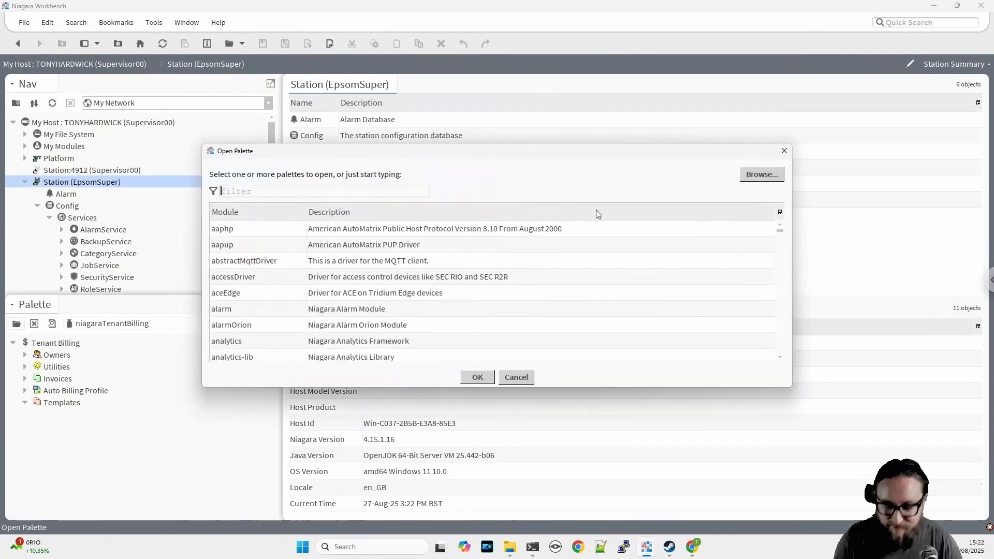
type("ten")
key("BackSpace")
key("BackSpace")
key("BackSpace")
type("niagara")
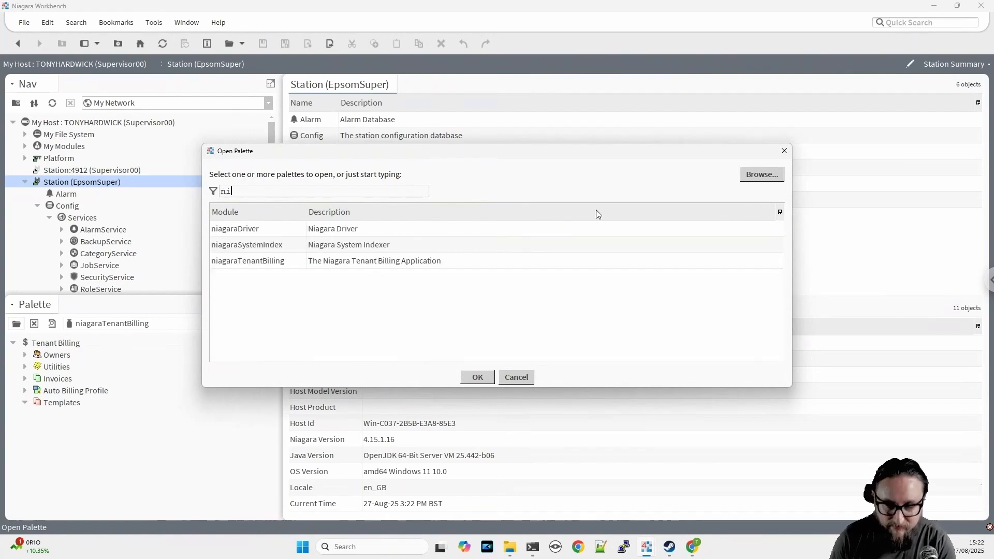
double_click(276, 262)
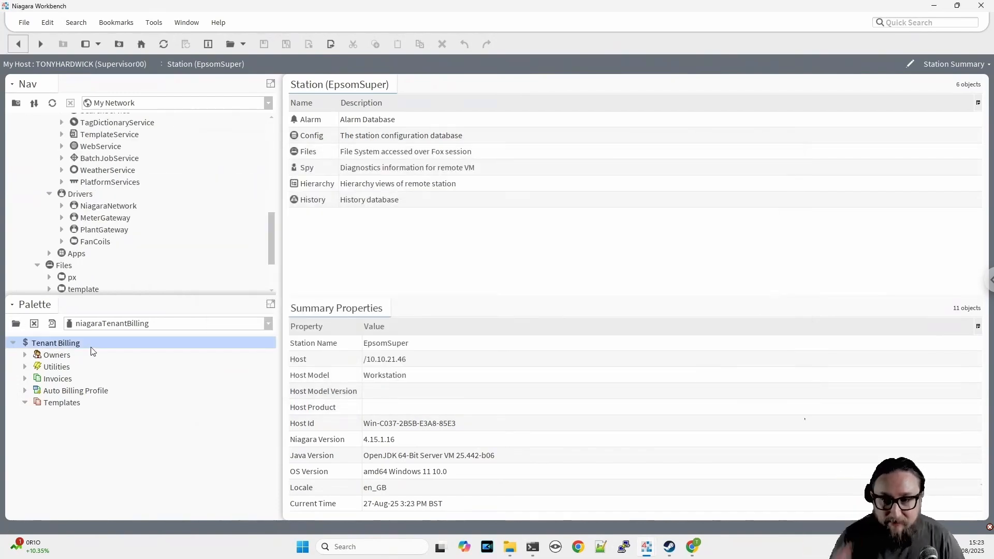
View the AX Property Sheet of the palette's Tenant Billing component
scroll(154, 245, "up", 4)
scroll(153, 245, "up", 3)
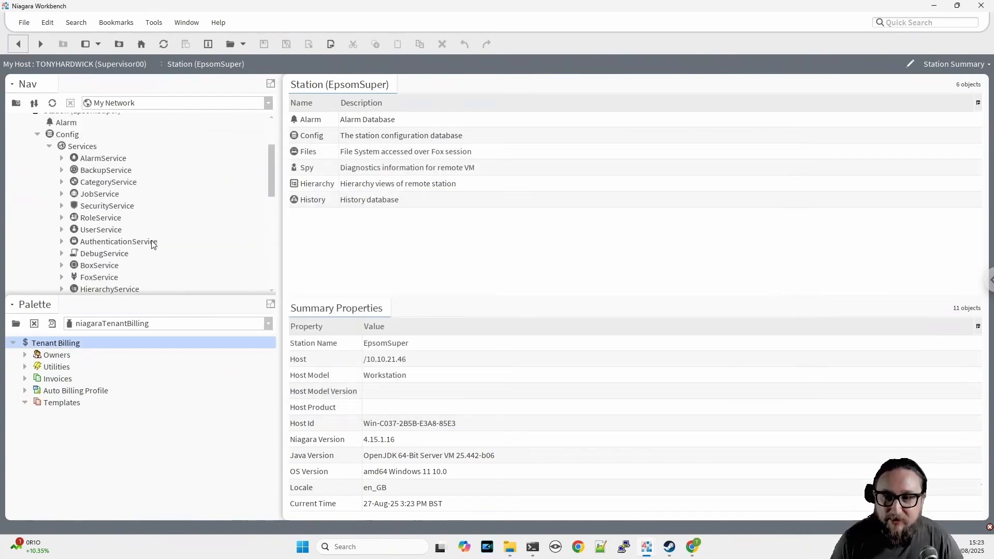
right_click(54, 343)
mouse_move(77, 224)
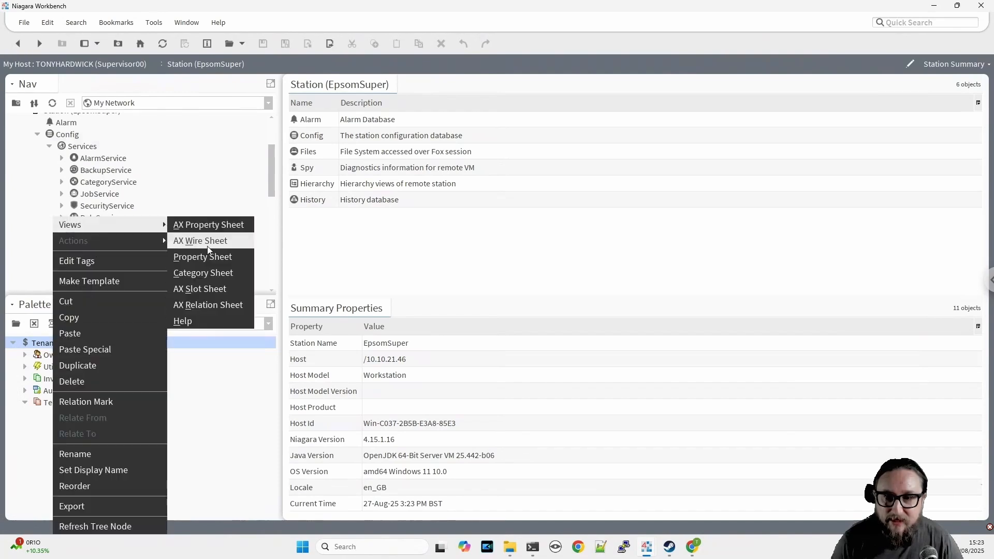
left_click(207, 224)
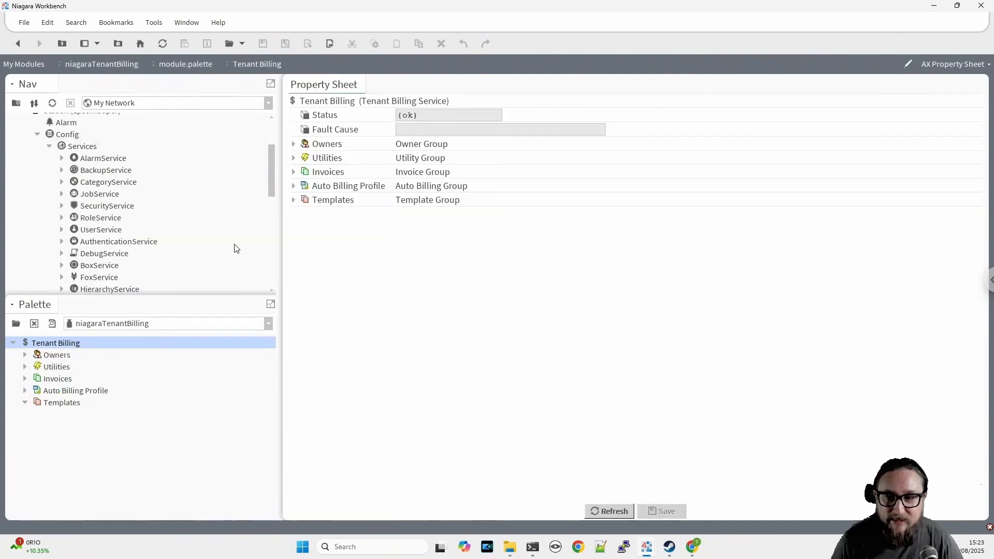
Add the Tenant Billing service from the palette to the EpsomSuper station's Services, keeping the default name
left_click_drag(35, 344, 109, 148)
left_click(477, 283)
scroll(116, 206, "down", 6)
scroll(116, 206, "down", 1)
left_click(110, 218)
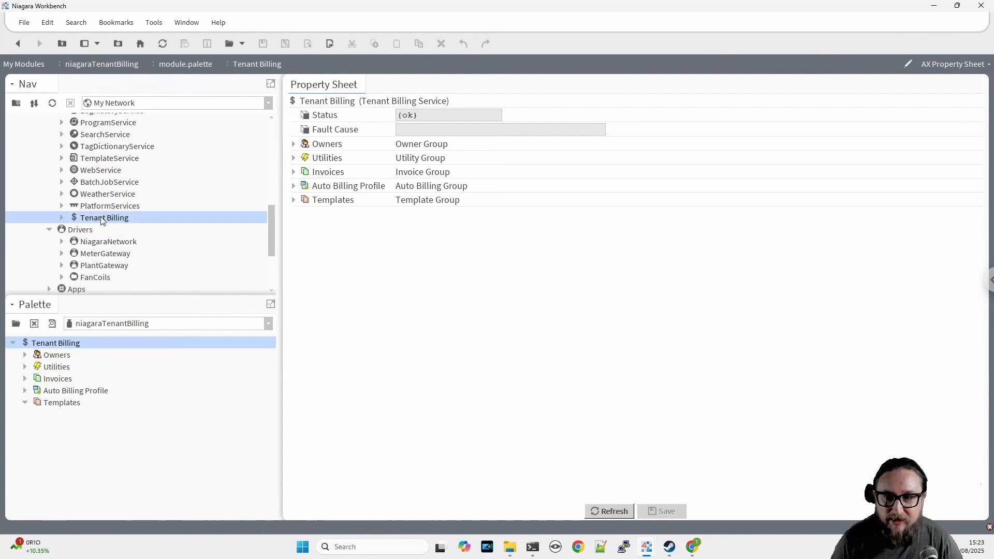
Expand the station's Tenant Billing service and examine its Owners, Utilities, Invoices, Auto Billing Profile and Templates groups
left_click(62, 218)
left_click(100, 232)
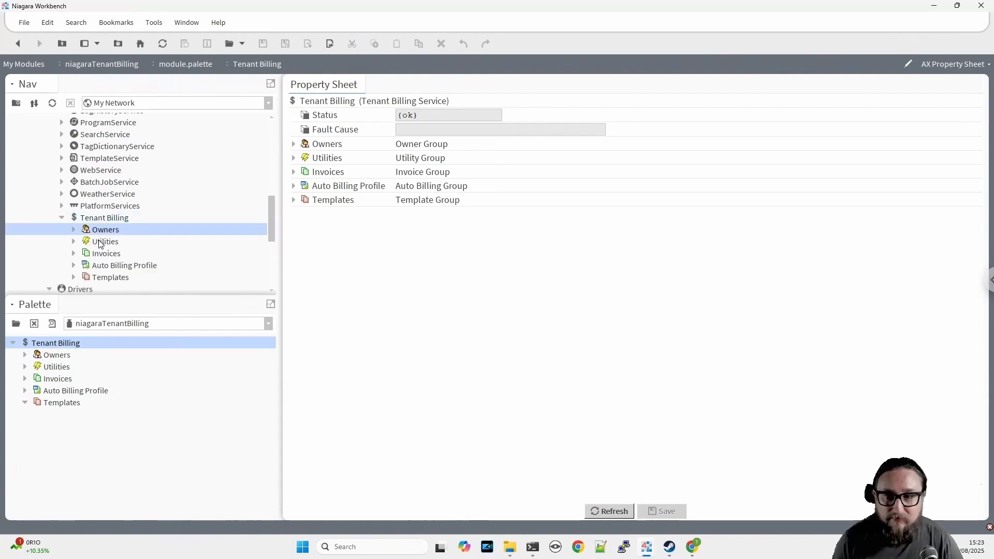
left_click(99, 241)
left_click(115, 257)
left_click(118, 266)
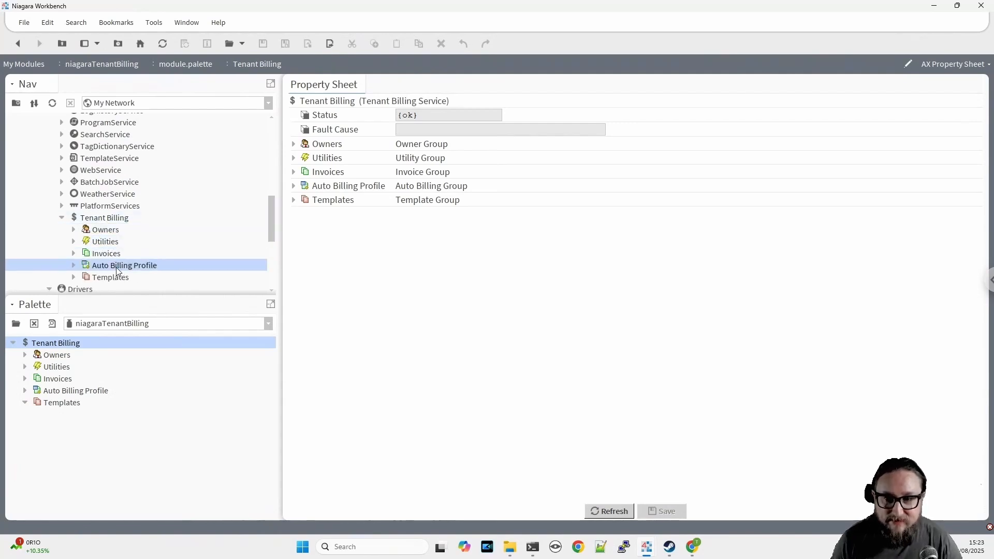
left_click(109, 280)
left_click(104, 229)
left_click(104, 220)
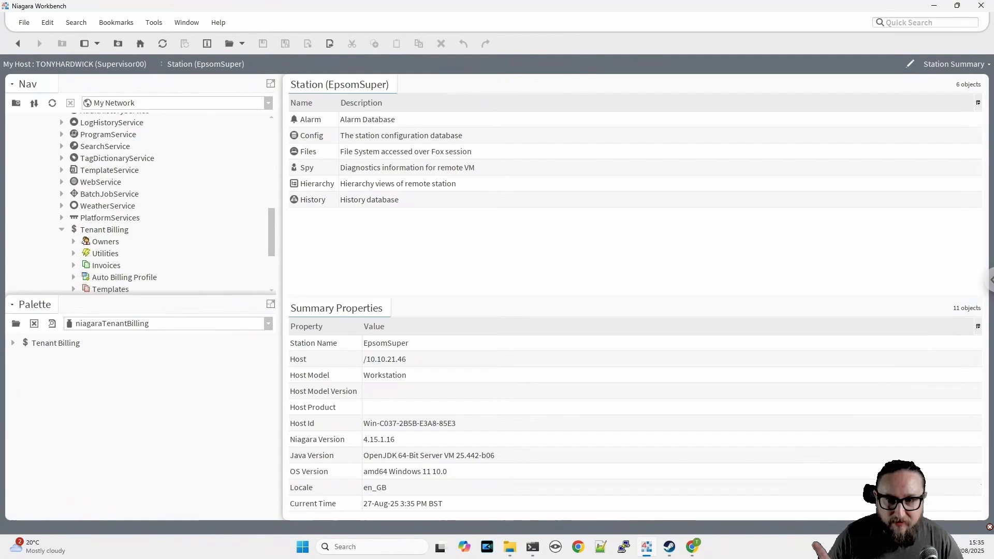
left_click(101, 288)
scroll(101, 288, "down", 1)
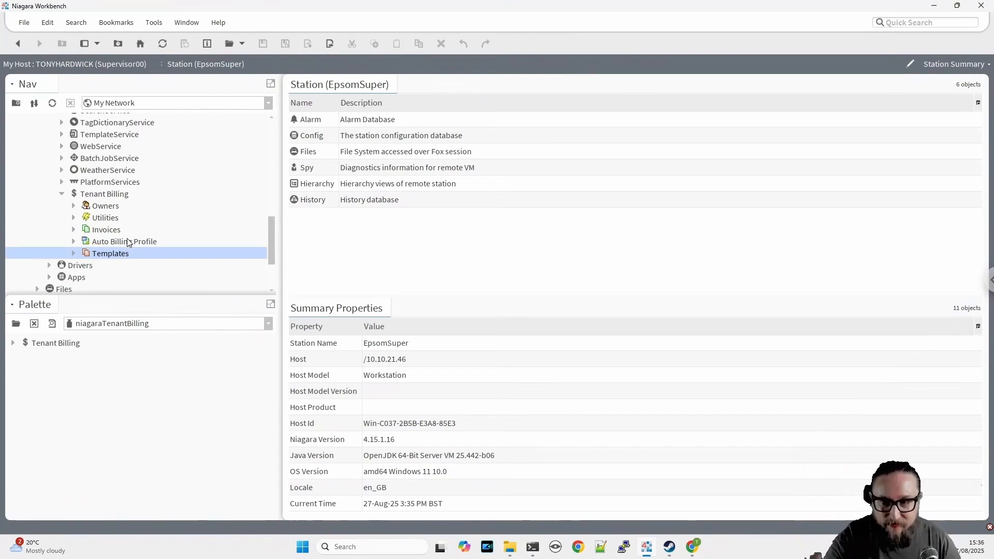
Collapse the User Home folder under My File System and look briefly into My Modules
scroll(120, 254, "up", 15)
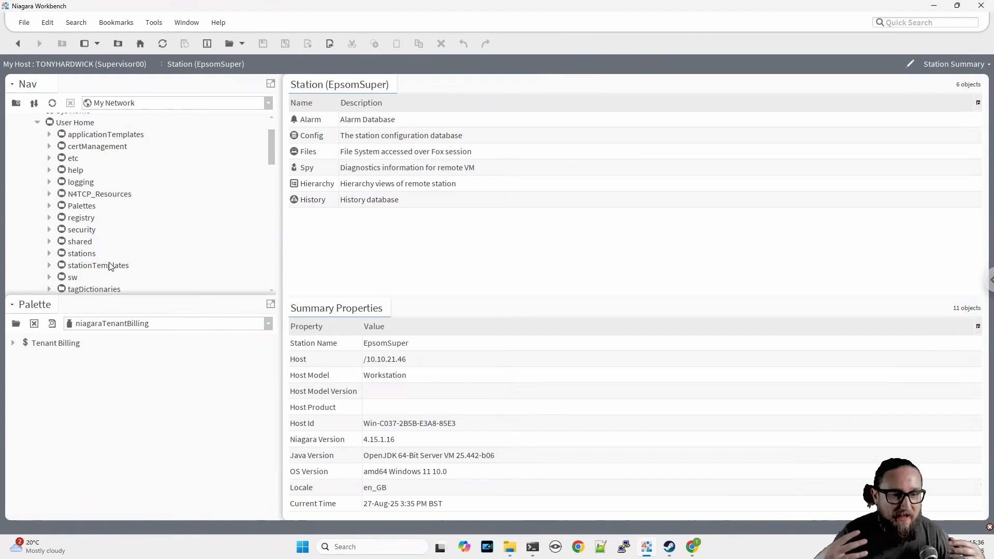
scroll(120, 164, "up", 2)
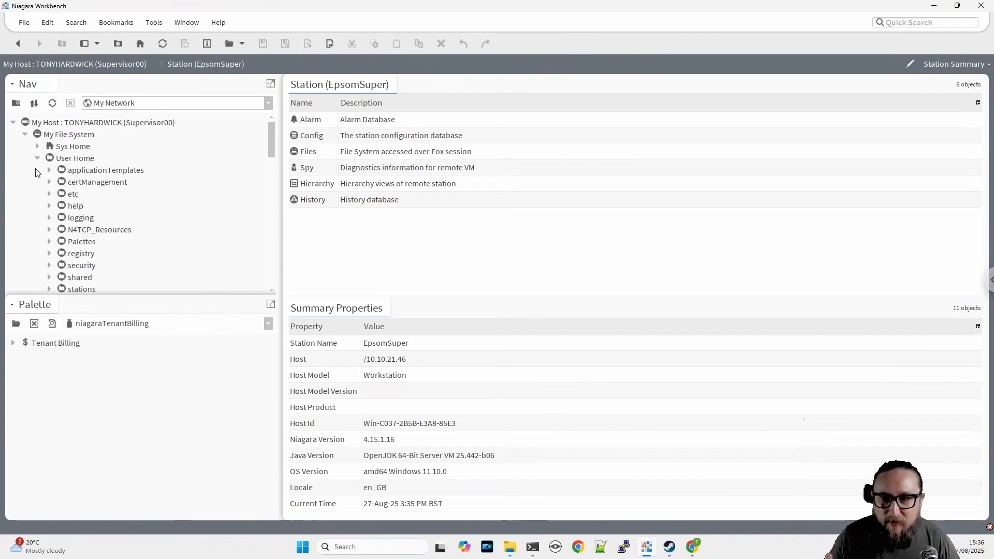
left_click(36, 158)
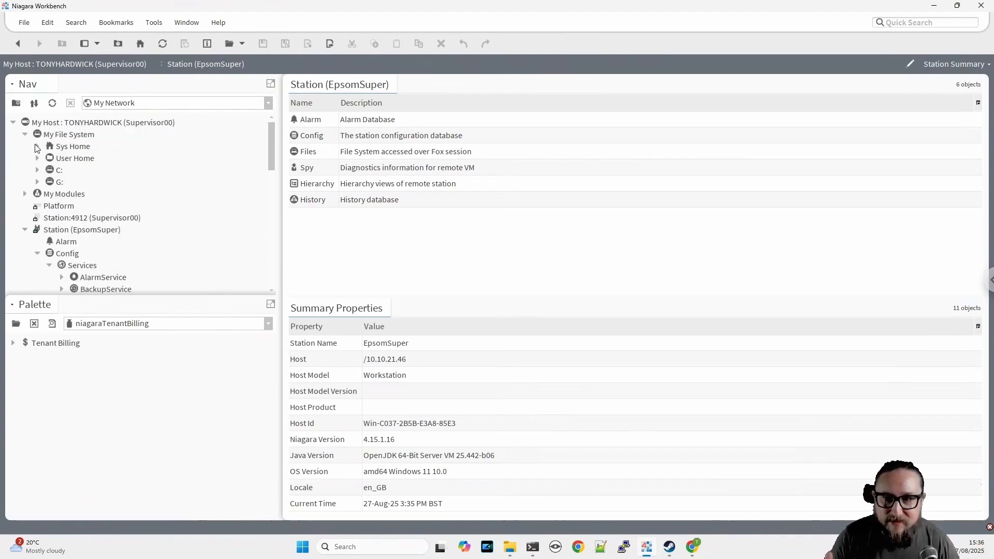
left_click(24, 194)
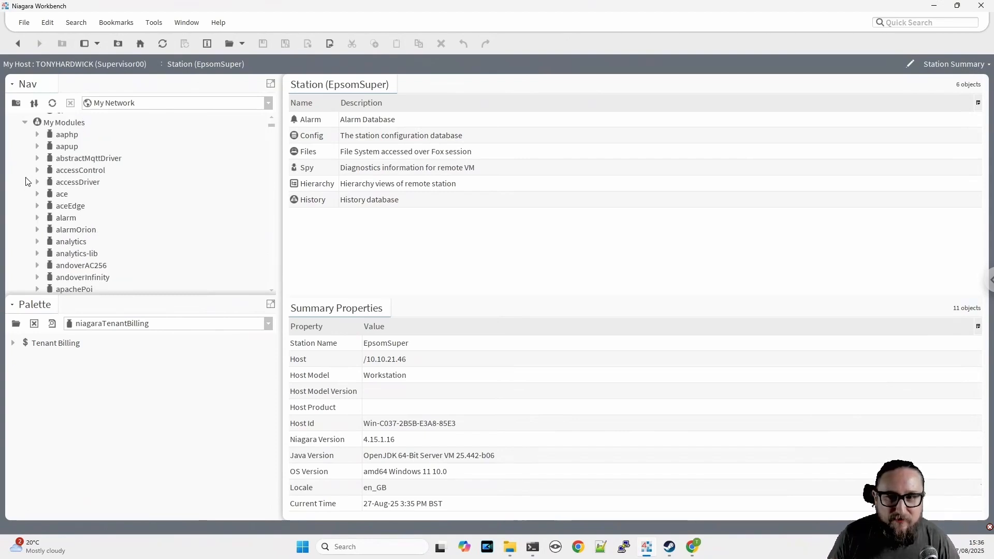
left_click(24, 124)
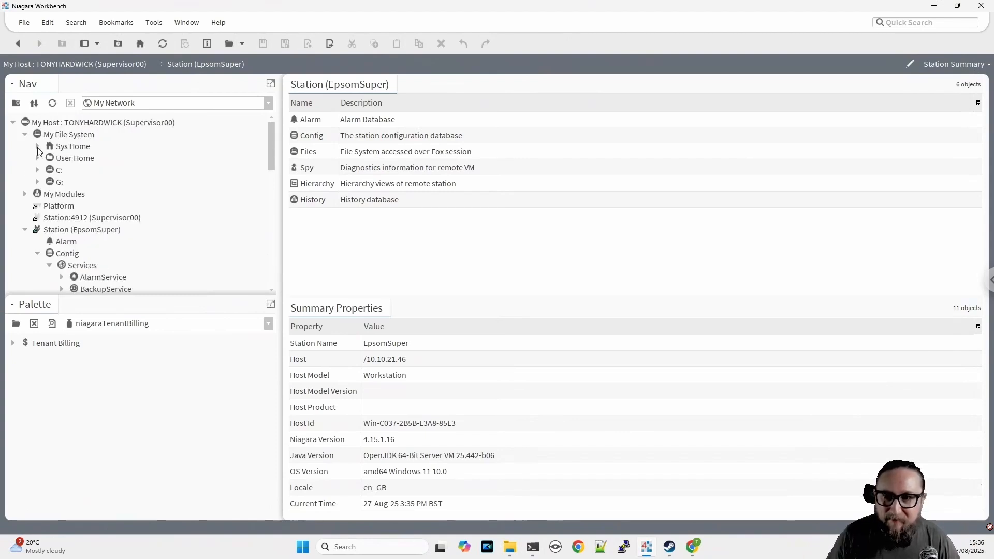
Expand the res folder of niagaraTenantBilling-rt.jar inside the modules folder of Sys Home
left_click(37, 146)
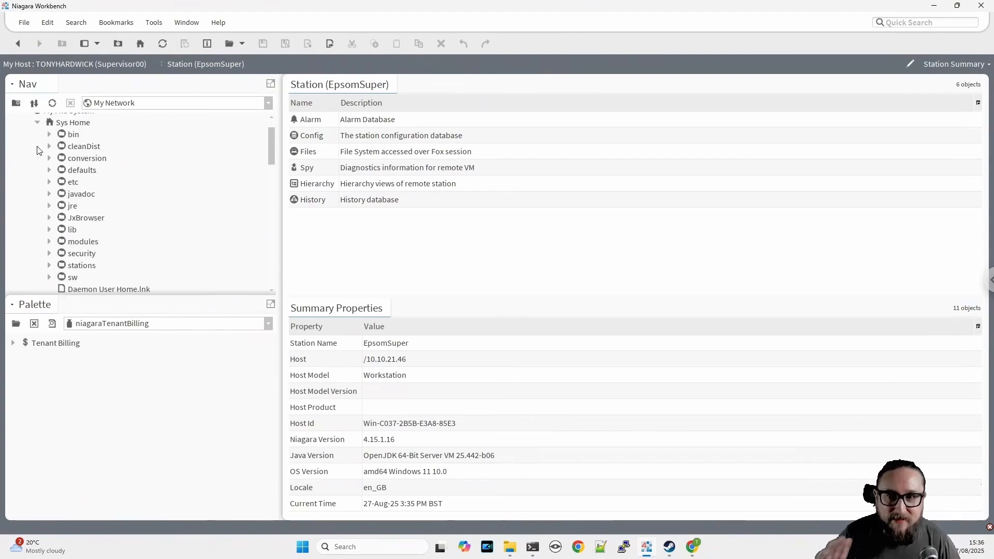
left_click(50, 242)
left_click(81, 233)
type("niagaraTenant")
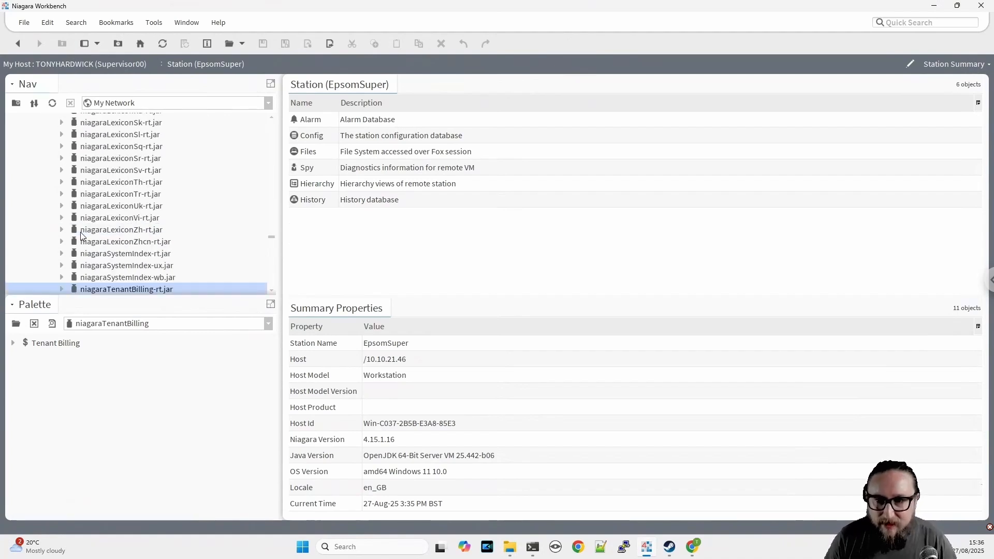
scroll(202, 226, "down", 2)
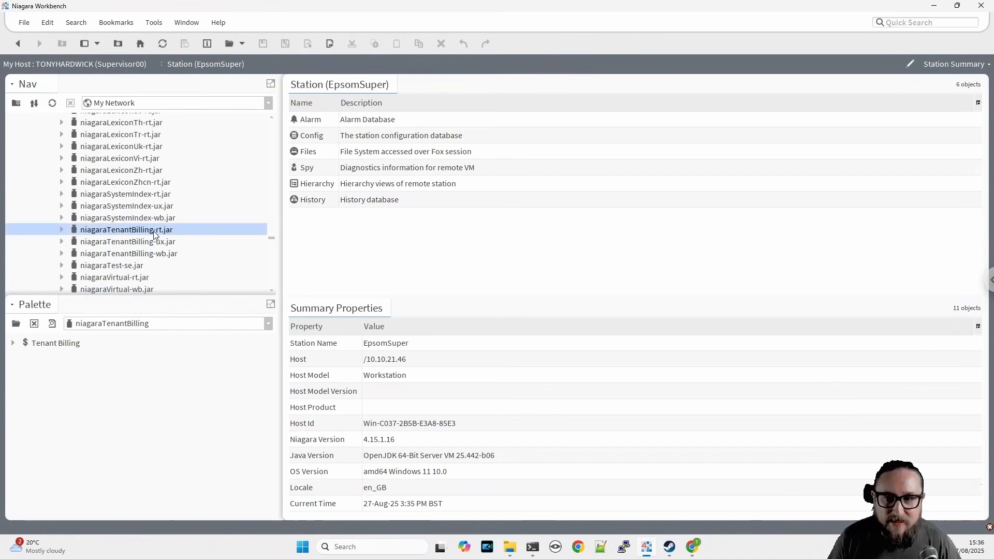
left_click(61, 229)
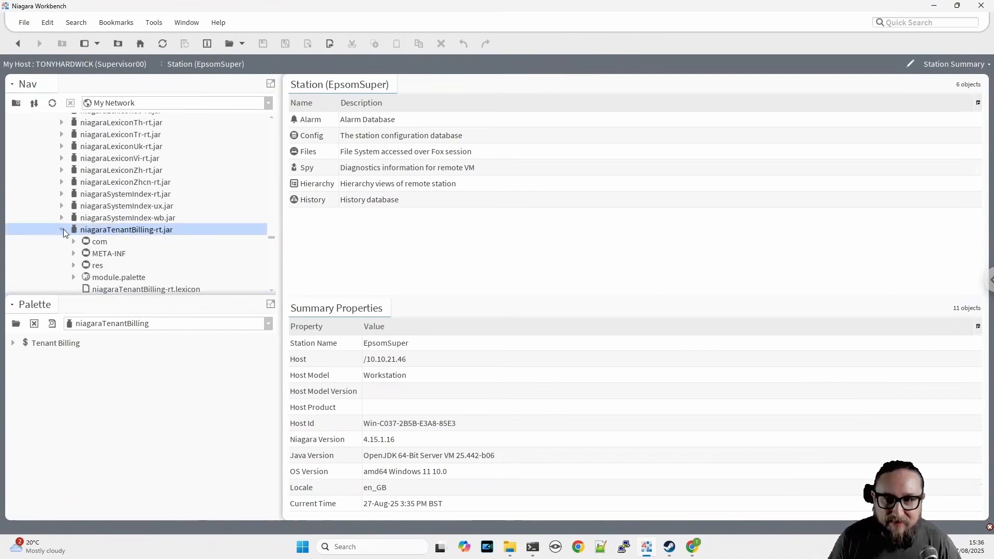
left_click(85, 266)
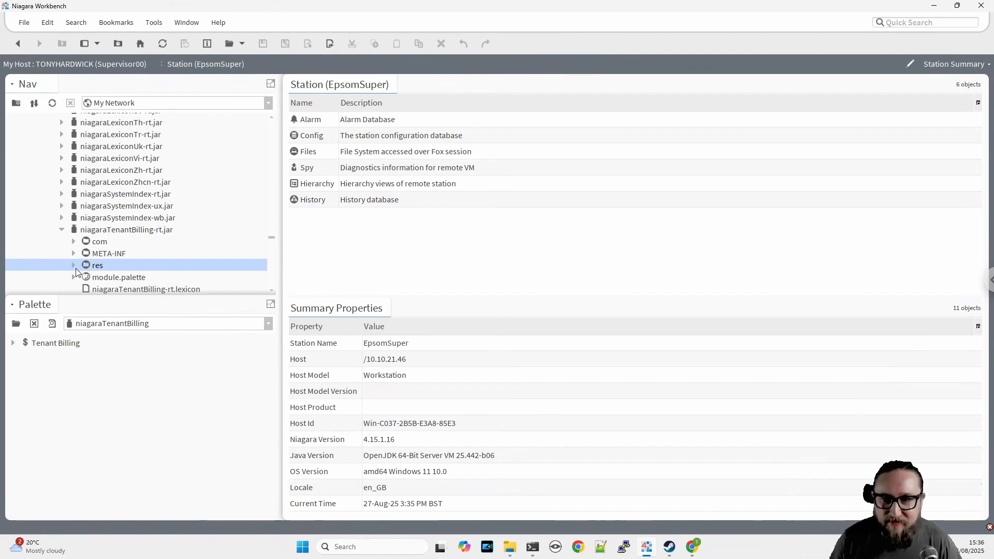
left_click(73, 265)
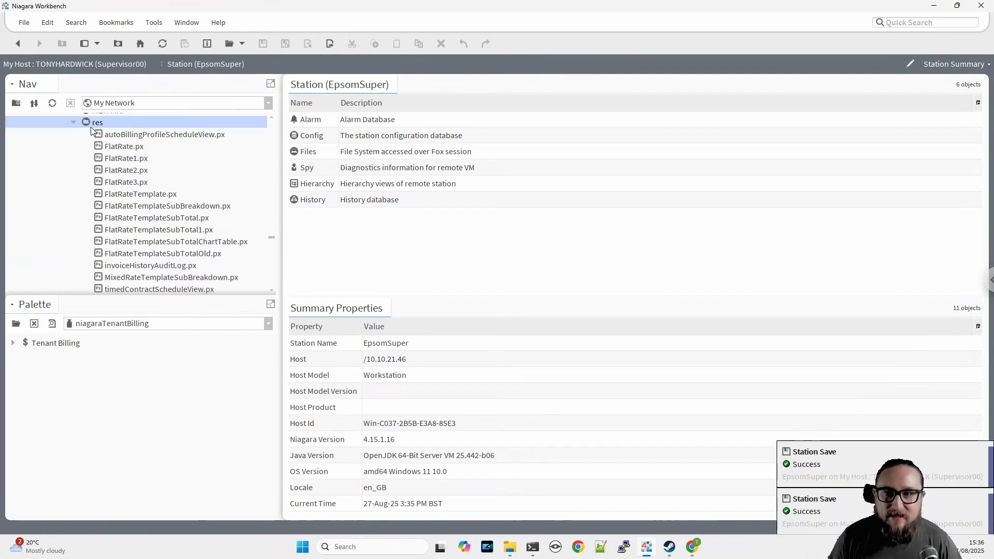
Copy all the Px files in the res folder, from autoBillingProfileScheduleView.px through TimedTemplate.px
scroll(130, 181, "down", 2)
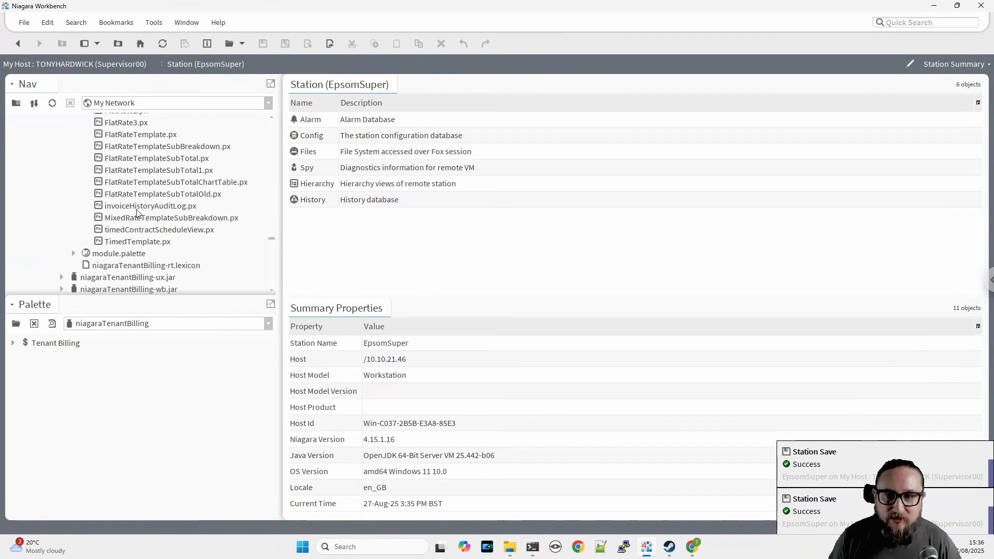
left_click(132, 242, "shift")
scroll(119, 226, "up", 3)
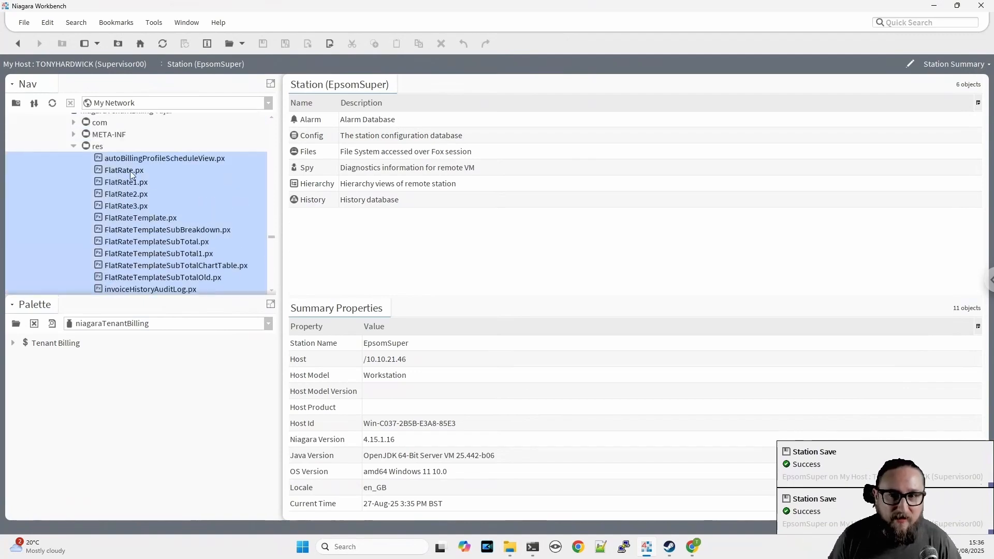
right_click(124, 232)
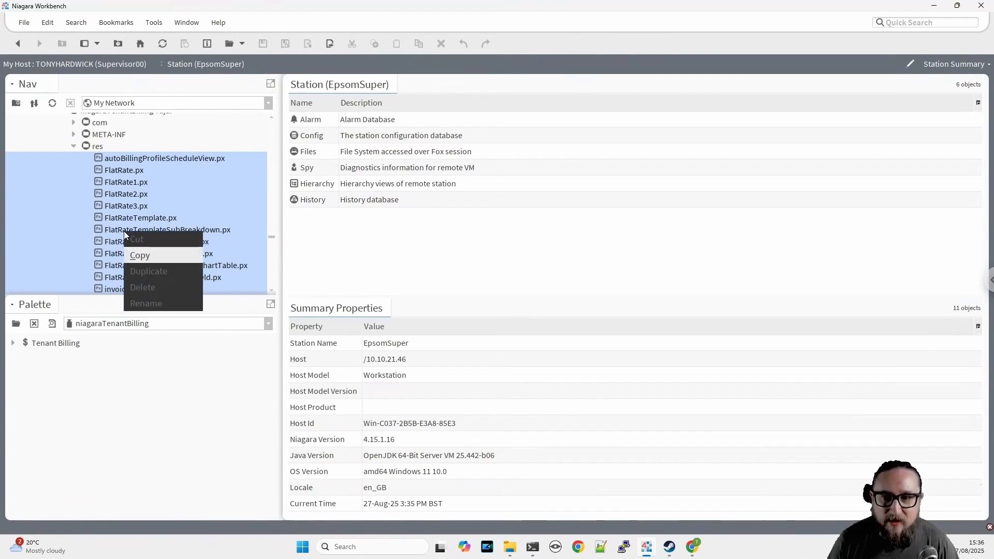
left_click(147, 256)
Create a folder named tenantBilling under the EpsomSuper station's Files
scroll(126, 222, "down", 10)
scroll(126, 227, "down", 15)
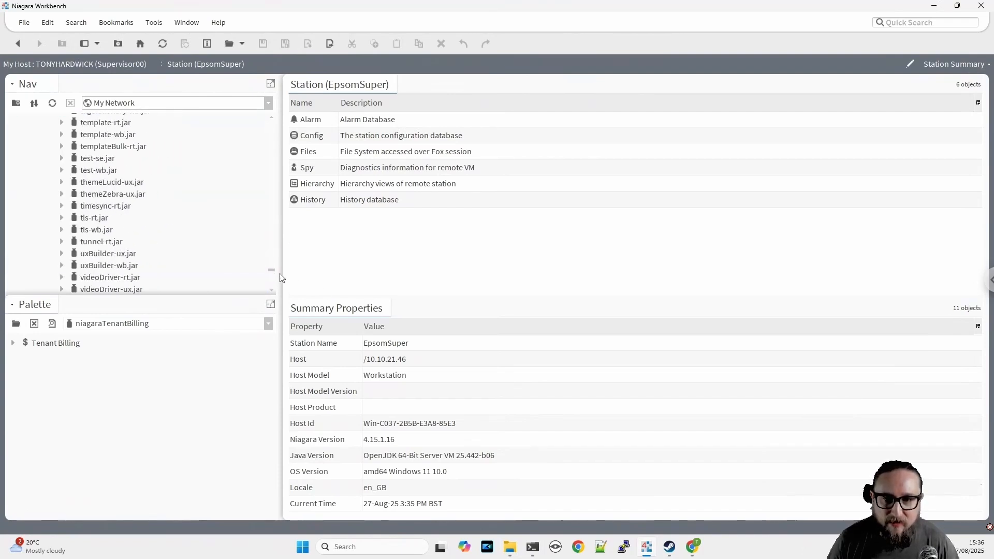
left_click_drag(271, 270, 266, 284)
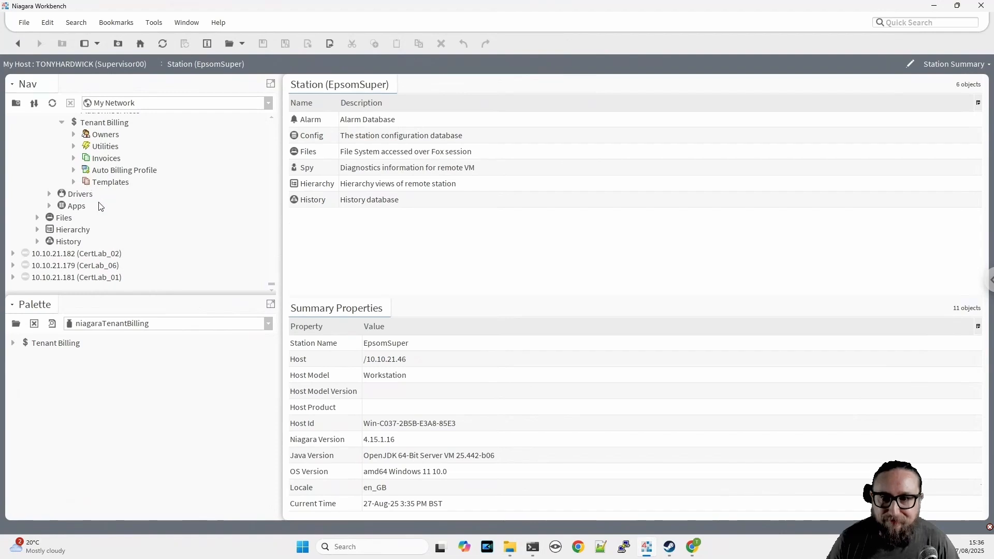
scroll(95, 204, "up", 1)
left_click(37, 253)
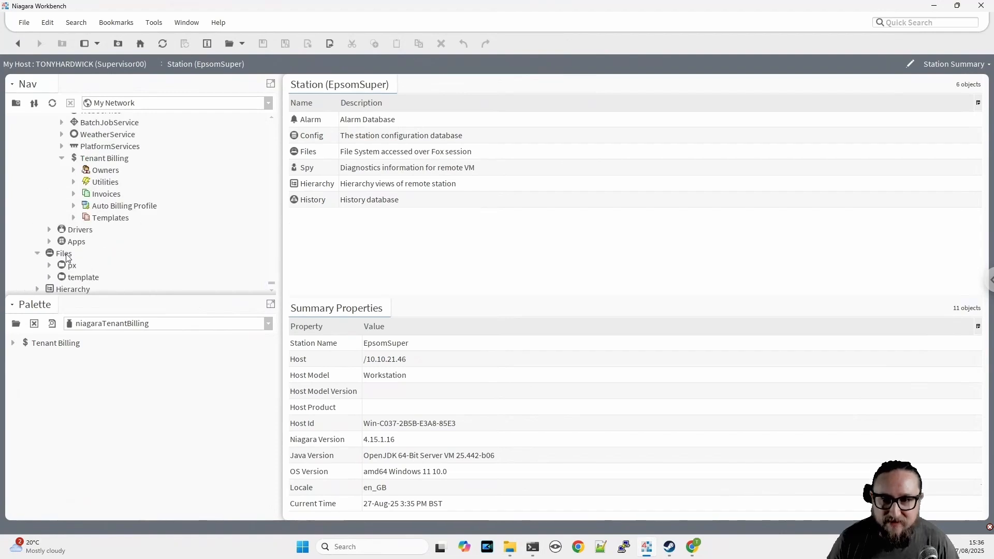
right_click(65, 252)
mouse_move(175, 271)
left_click(249, 270)
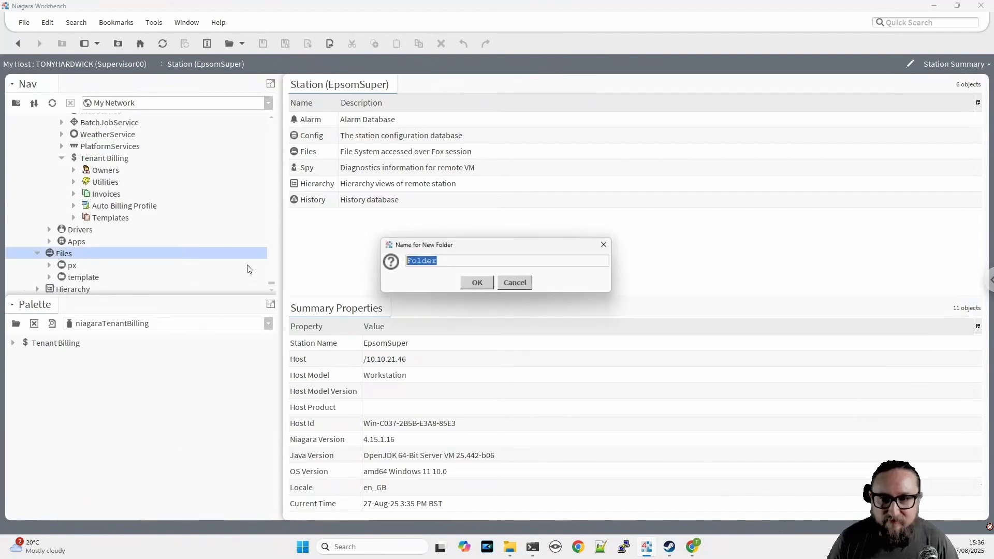
type("tenantBilling")
key("Return")
Paste the copied Px files into the station's tenantBilling folder
double_click(85, 289)
right_click(351, 226)
left_click(399, 284)
left_click(415, 432)
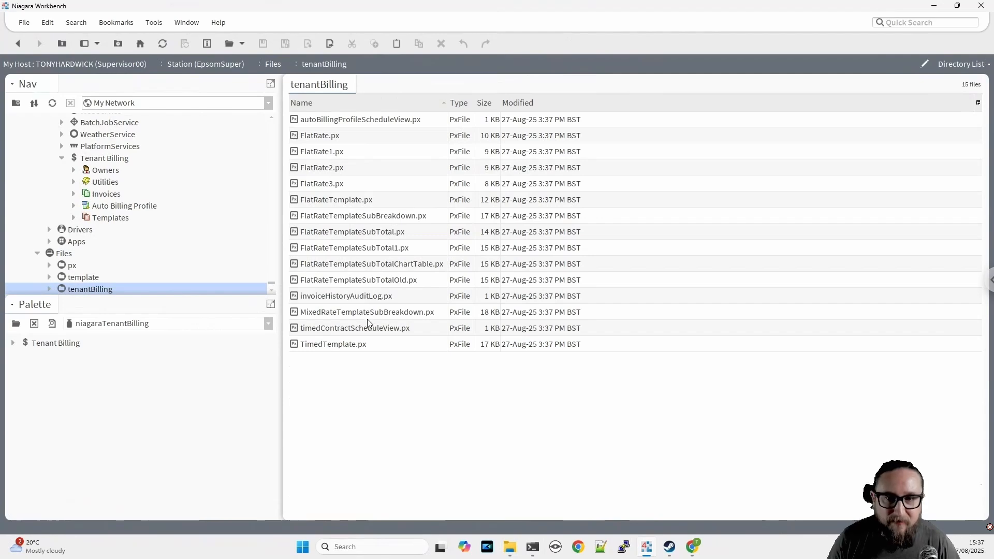
Open FlatRateTemplateSubTotalOld.px in edit mode and inspect the value labels beside Adjustment Description and Other
double_click(370, 282)
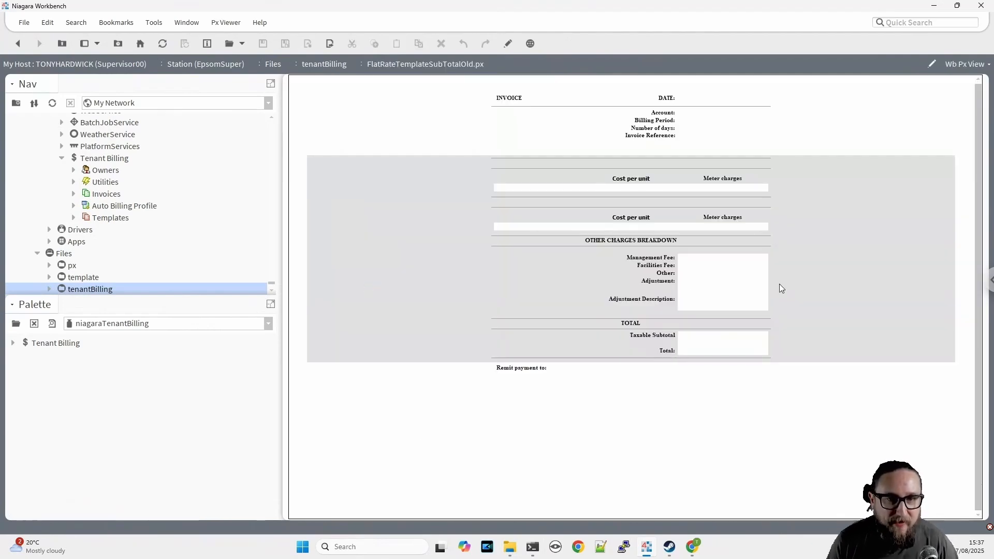
left_click(509, 44)
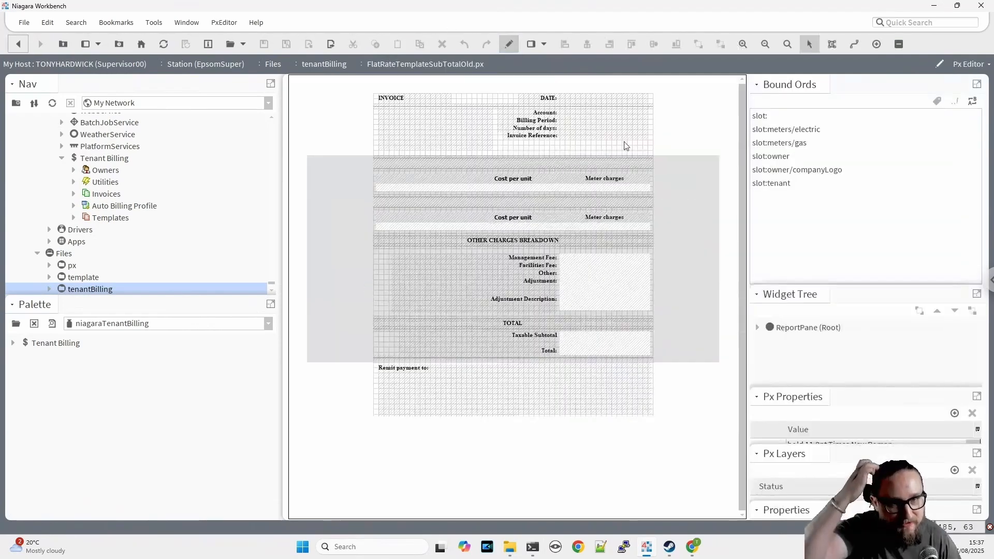
left_click(605, 298)
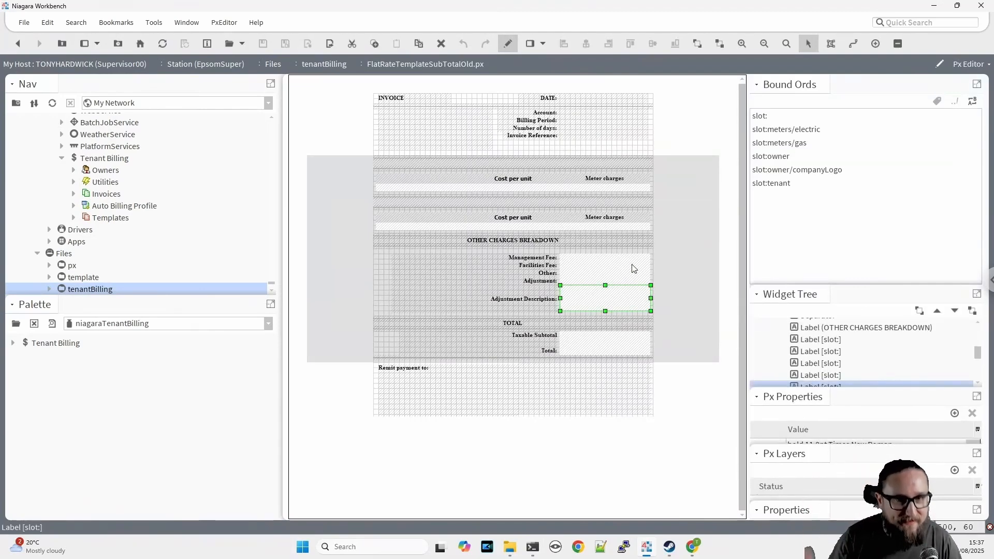
left_click(594, 275)
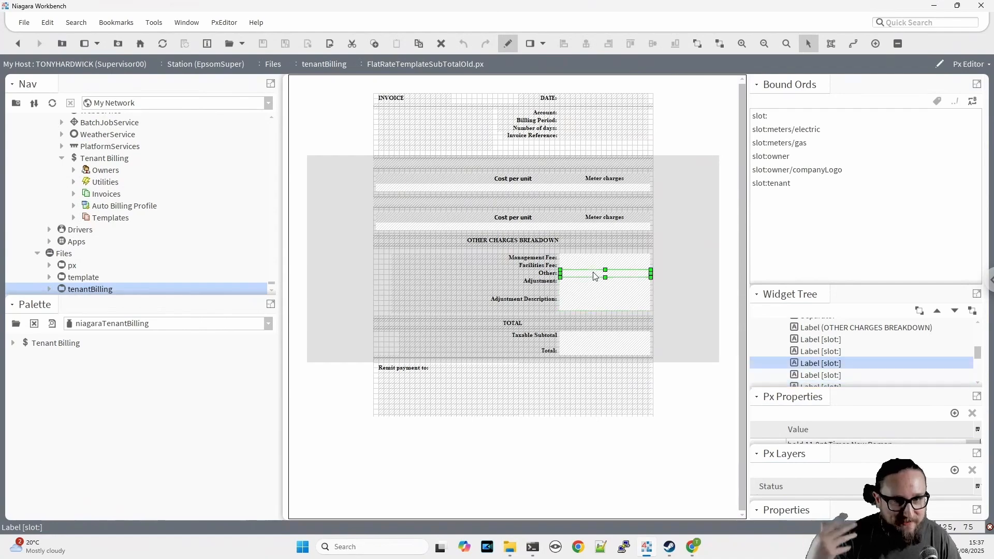
Inspect the text format behind the value label beside Management Fee without changing it
double_click(592, 263)
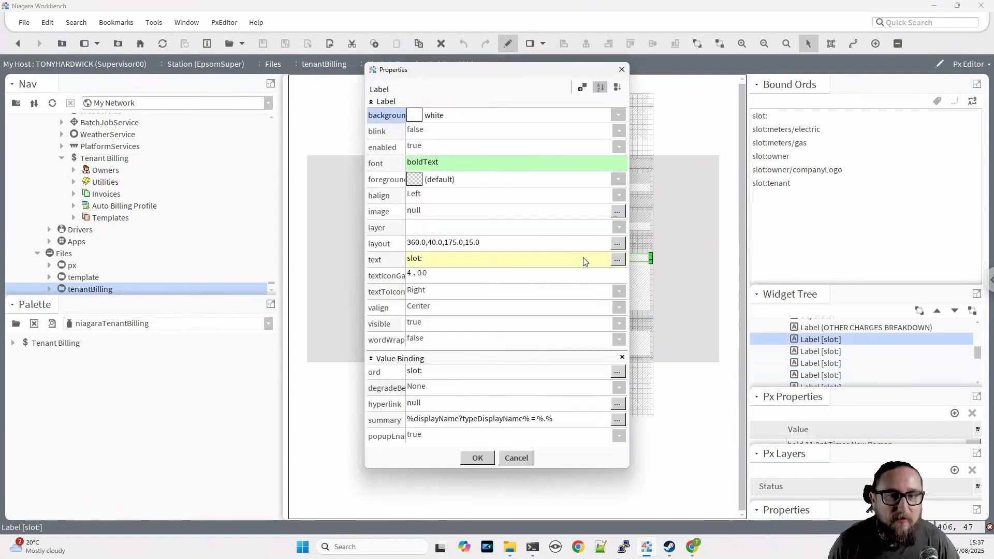
left_click(470, 264)
left_click_drag(513, 268, 400, 273)
left_click_drag(471, 269, 622, 269)
left_click(534, 266)
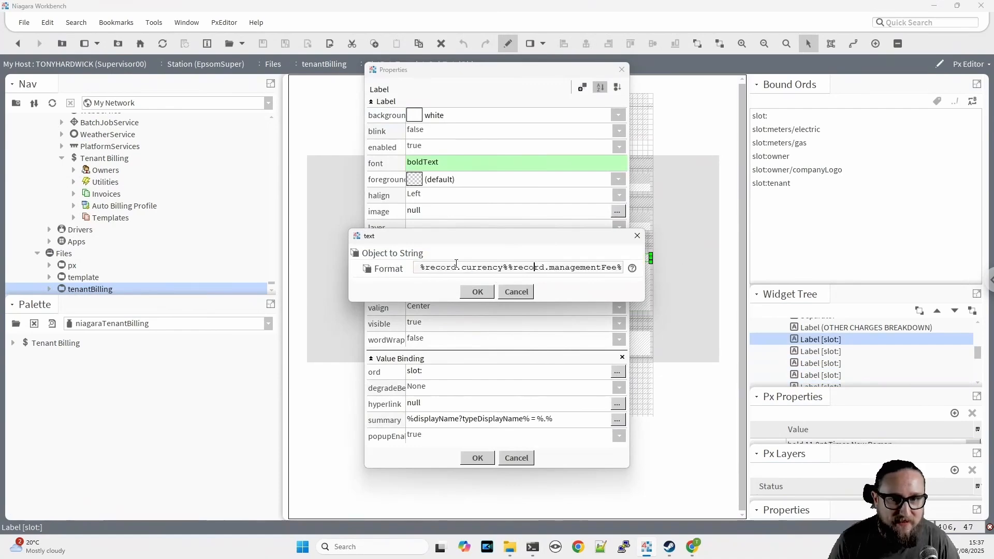
left_click(514, 292)
left_click(511, 462)
Open MixedRateTemplateSubBreakdown.px from the station's tenantBilling folder to view its invoice layout
scroll(140, 252, "down", 2)
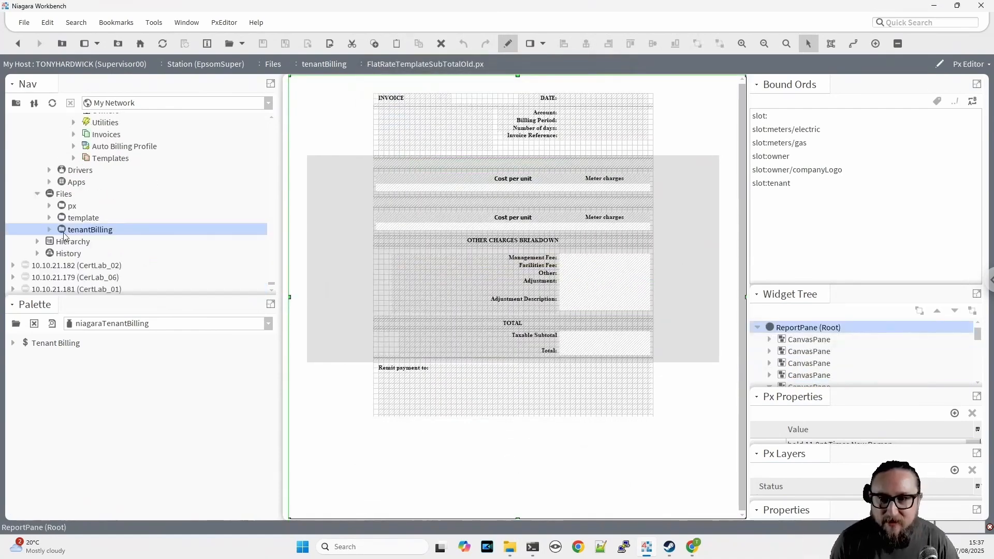
left_click(50, 230)
double_click(111, 276)
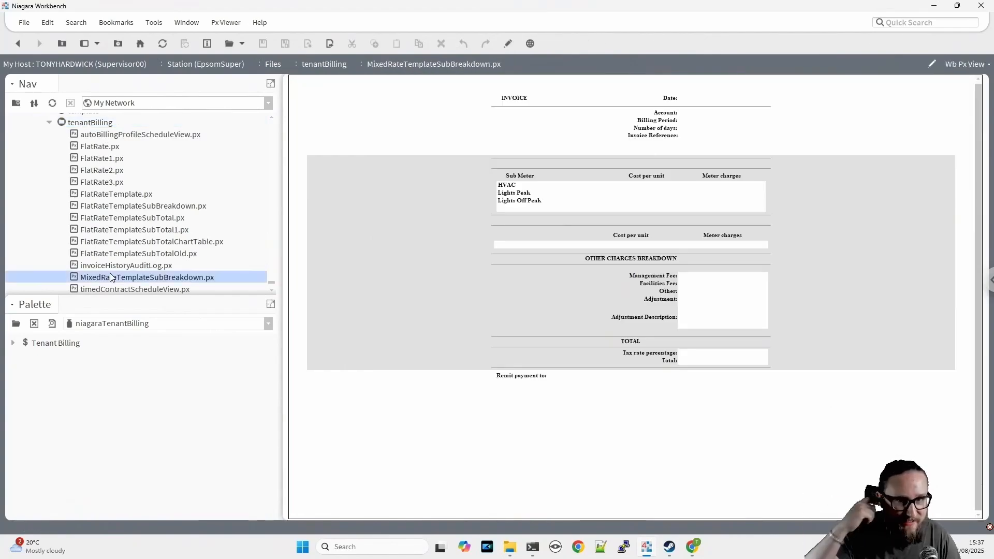
Open the Owners group of the station's Tenant Billing service
scroll(113, 264, "up", 3)
scroll(113, 261, "up", 4)
left_click(106, 228)
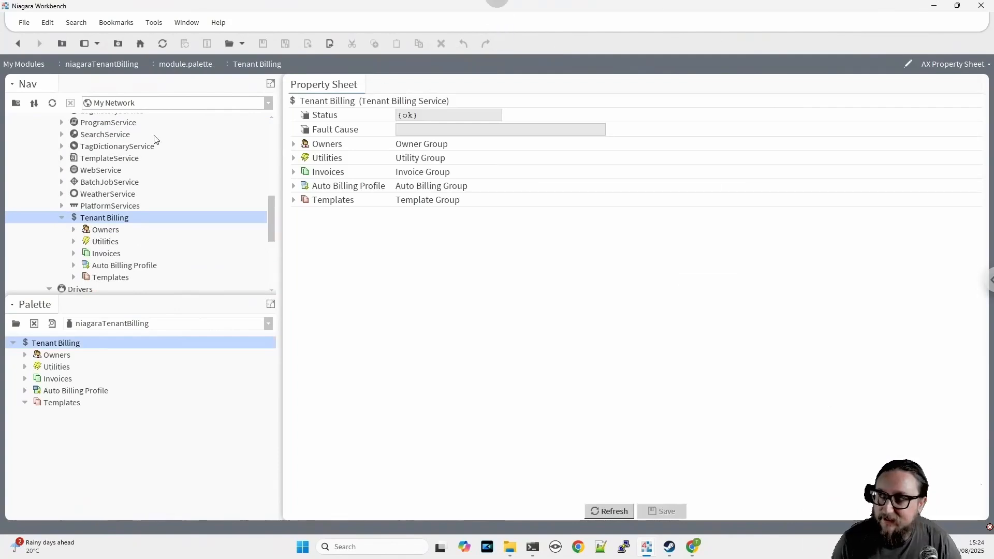
left_click(102, 233)
double_click(102, 233)
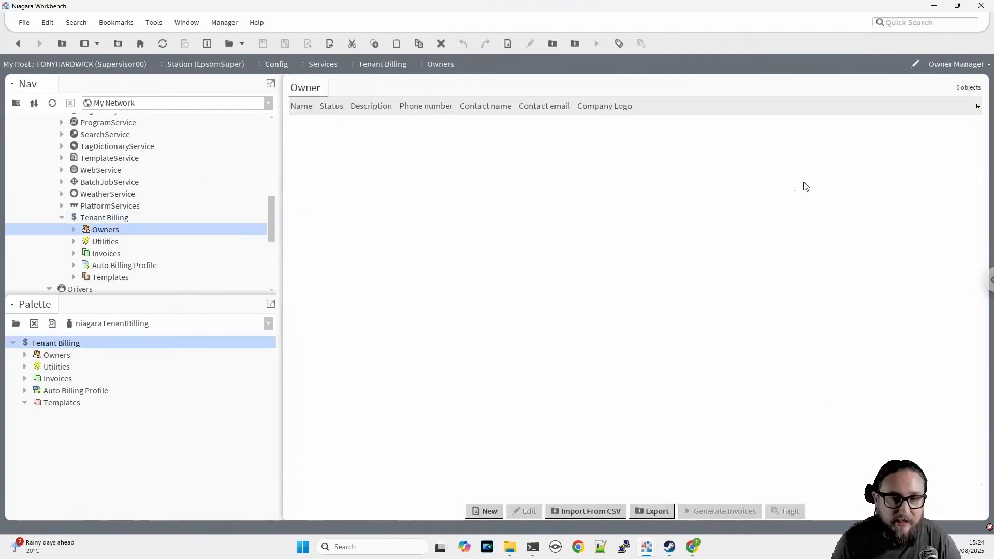
Add an owner named LandlordCompany Ltd., described as Landlord Company Limited, using the owner auto billing profile, with its address and contact name
left_click(486, 511)
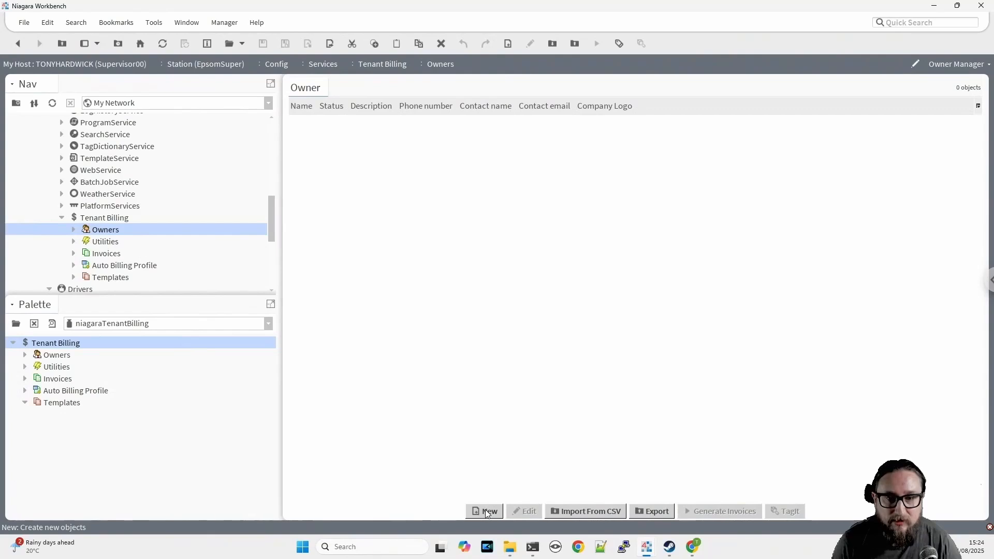
left_click(477, 290)
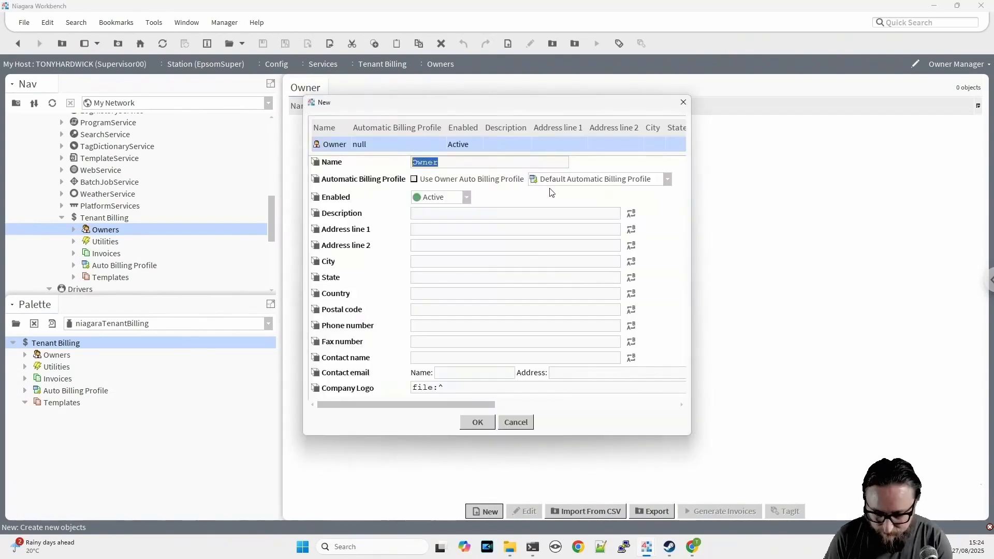
type("LandlordCompany Ltd.")
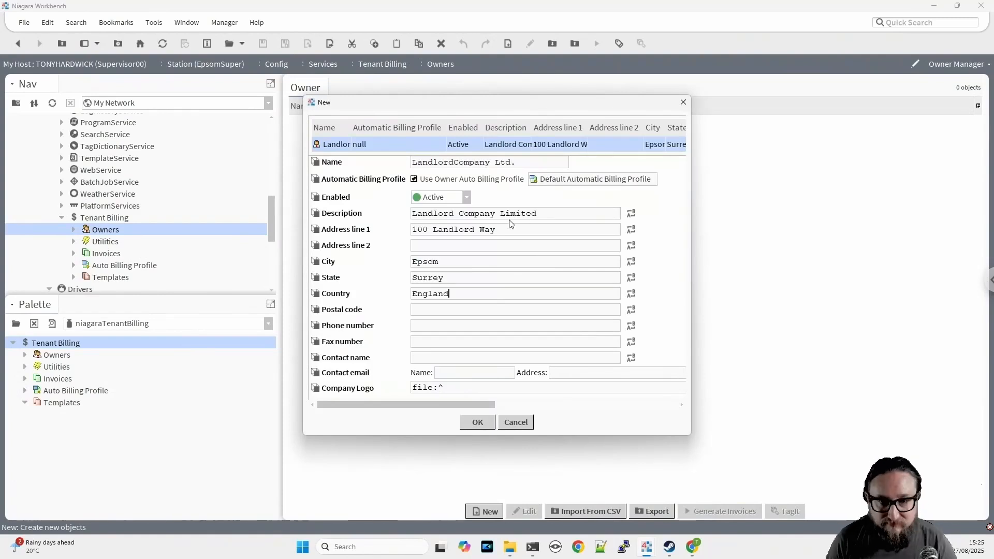
left_click(429, 358)
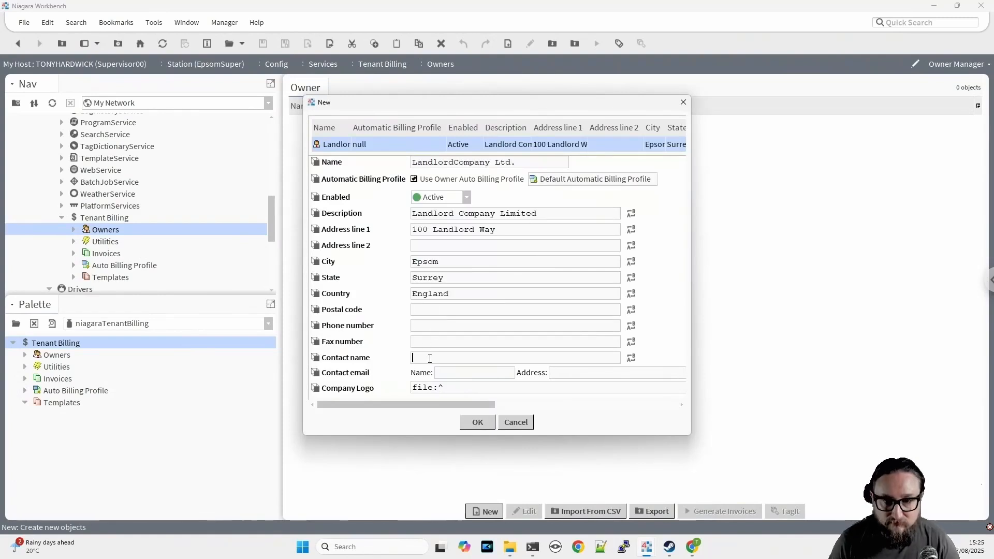
type("Arnold Rimmer")
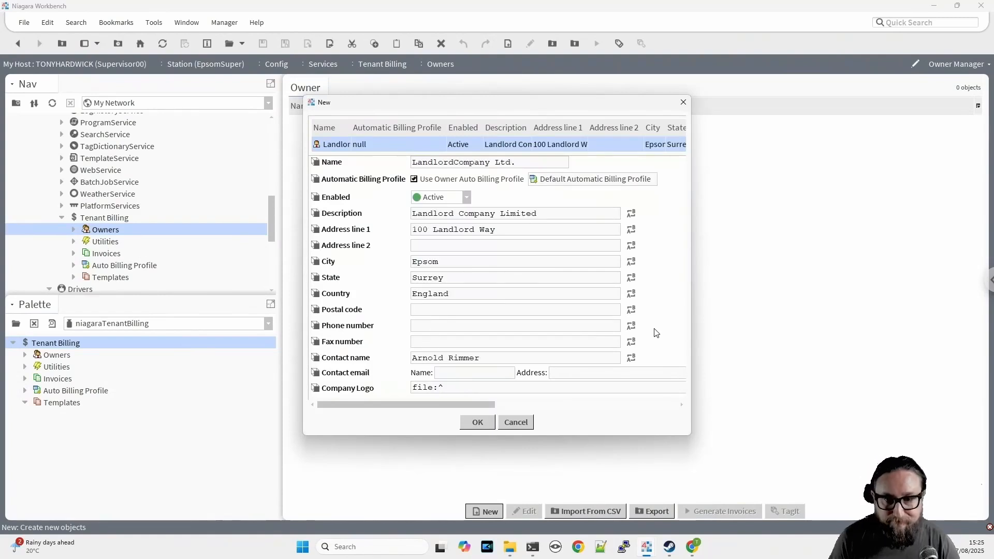
left_click(476, 423)
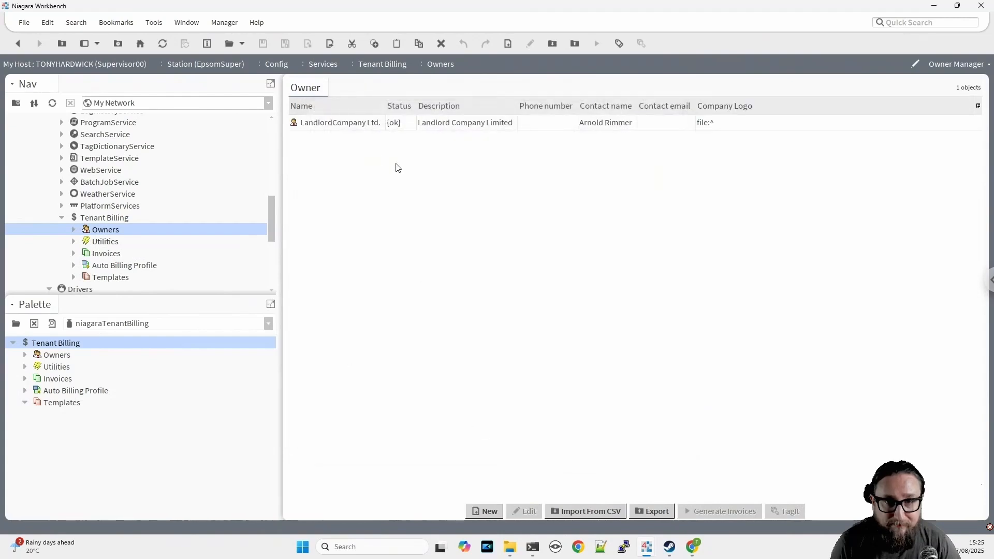
Add a tenant named OfficeCompany under LandlordCompany Ltd., described as Office Company - Standard Tenant, with its address and contact name
left_click(325, 125)
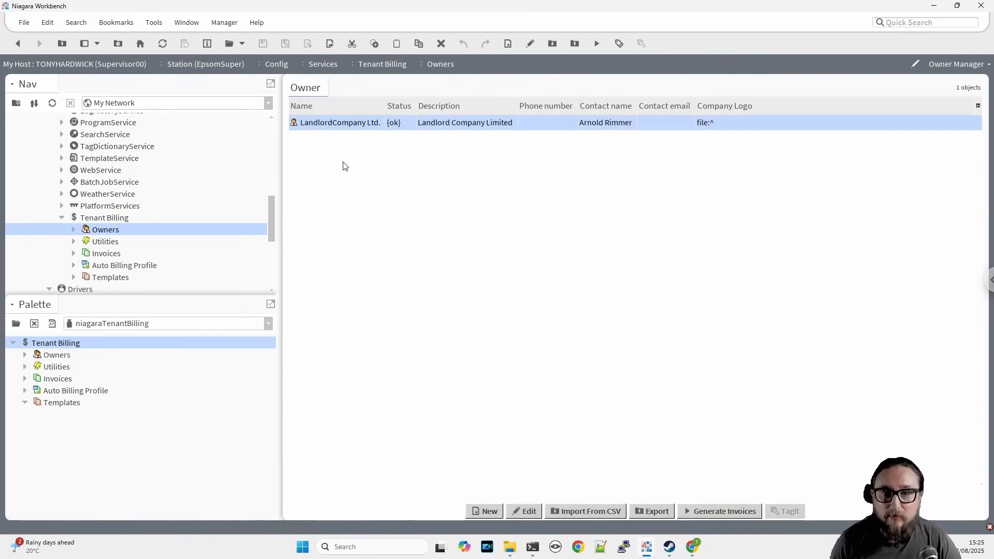
double_click(349, 127)
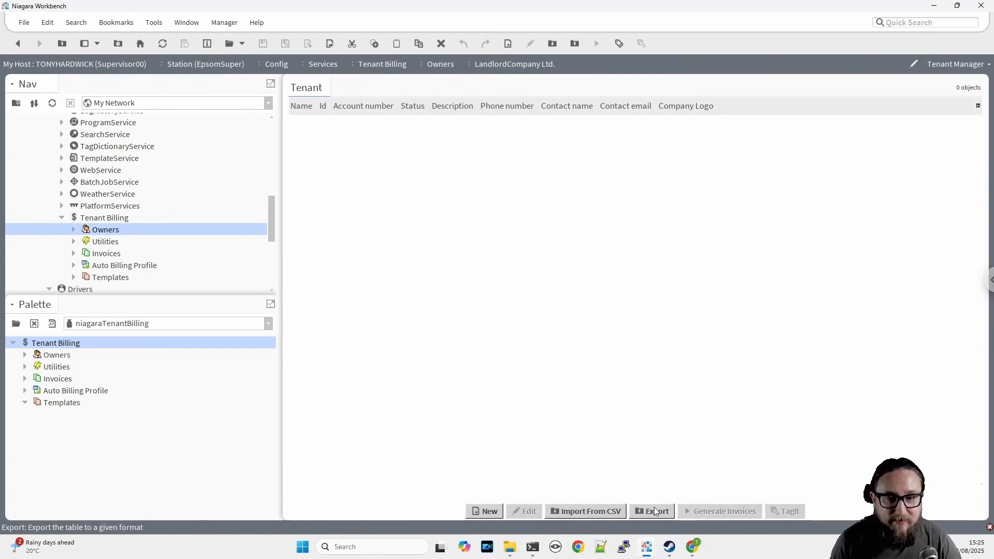
left_click(487, 512)
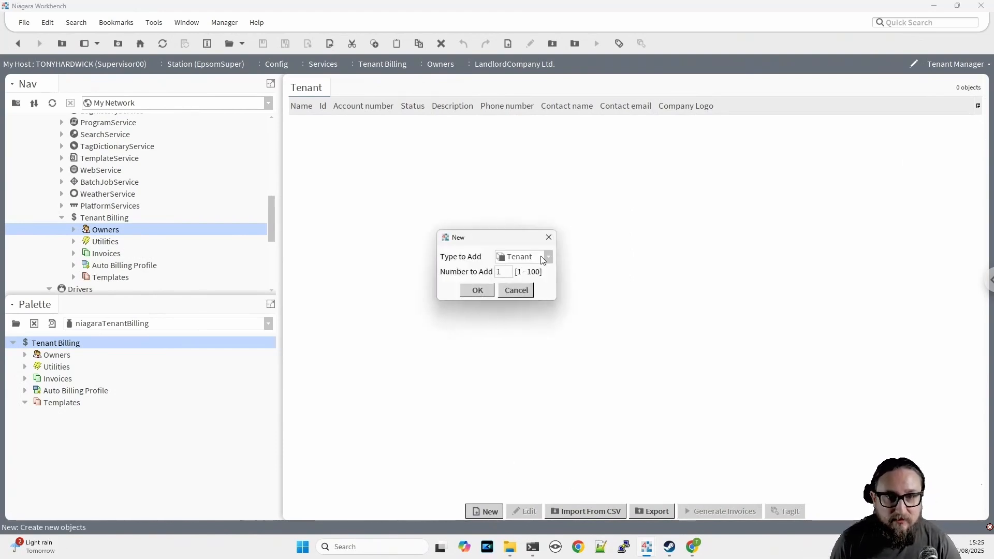
key("Return")
type("OfficeCompany")
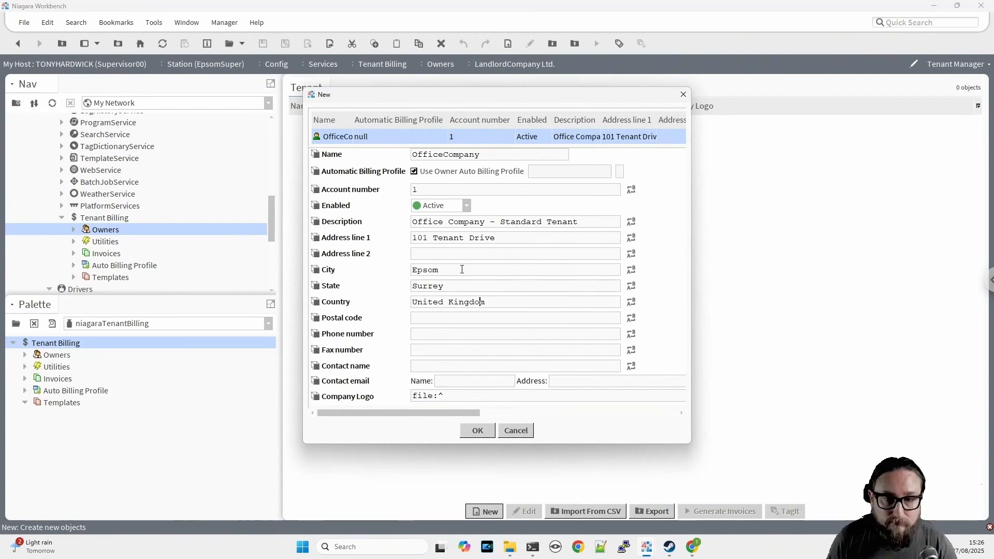
type("Dave Lister")
left_click(468, 435)
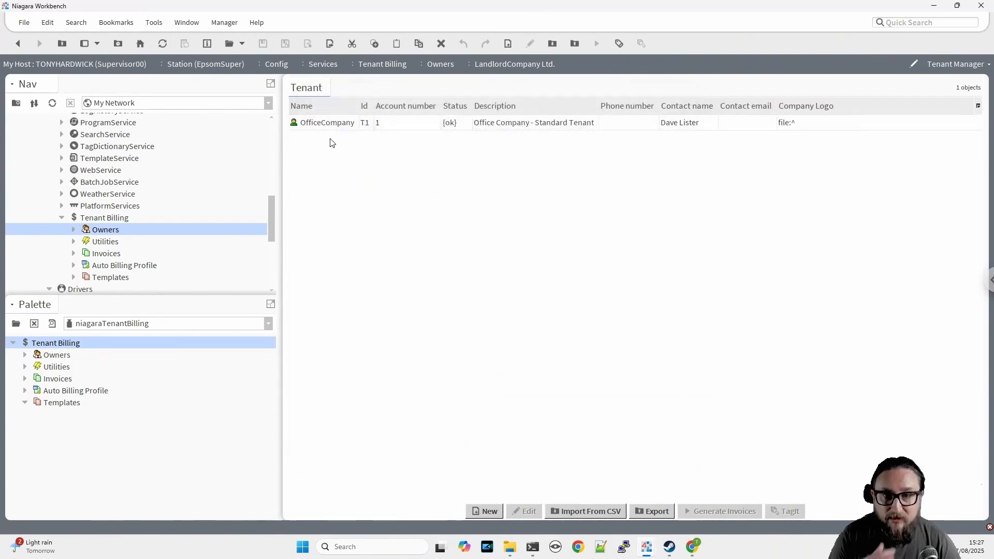
Start a new contract for the OfficeCompany tenant and name it StandardElectricity
double_click(327, 126)
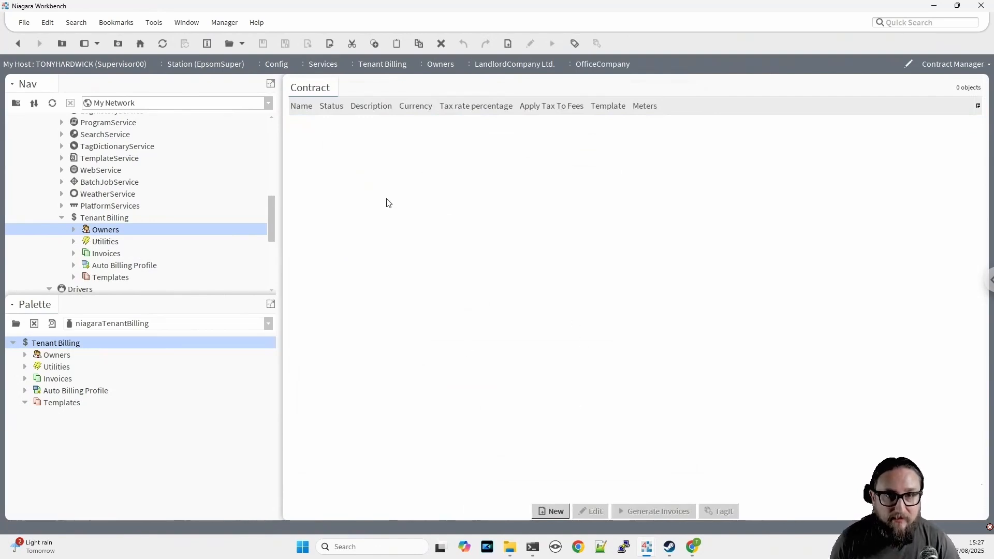
left_click(946, 67)
left_click(945, 67)
left_click(554, 513)
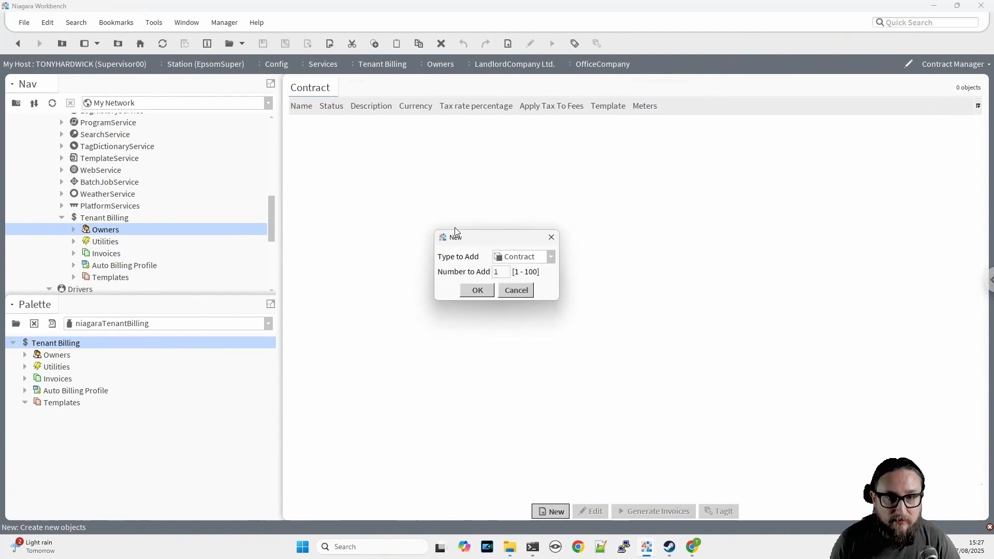
left_click(477, 291)
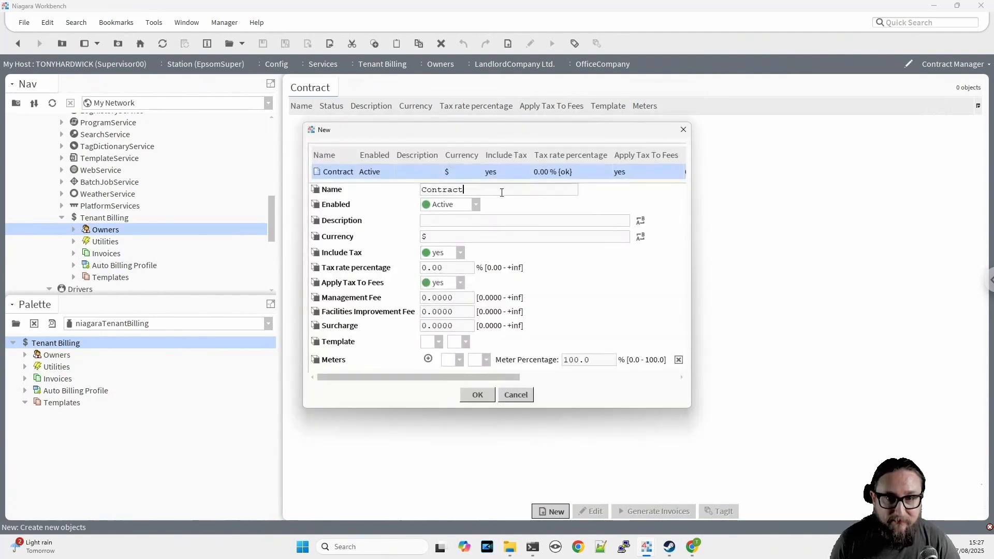
type("St")
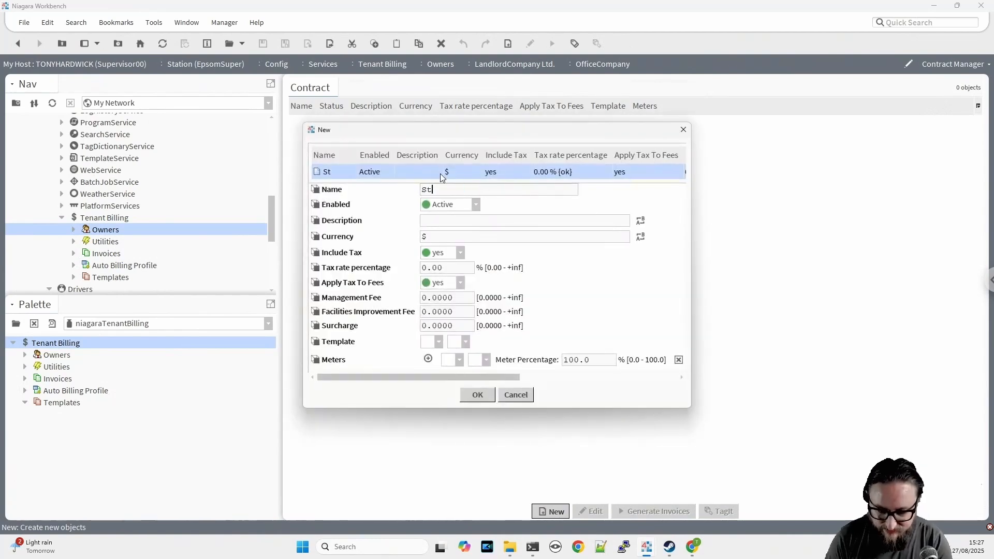
type("andard El")
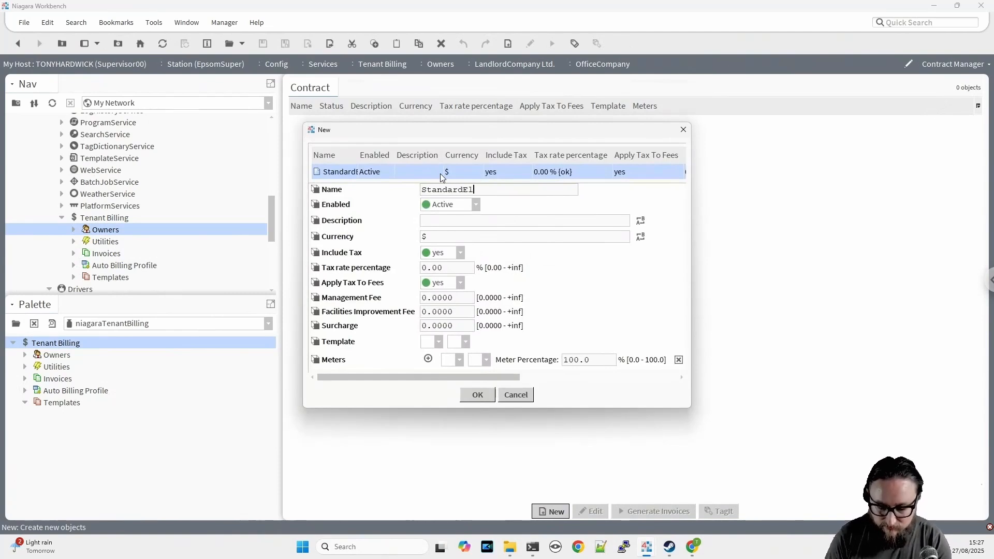
type("ectricity")
Describe the contract as electricity usage at the tenant's address and set its currency to £
left_click(604, 226)
type("Electricity usage 101 Tenant drv")
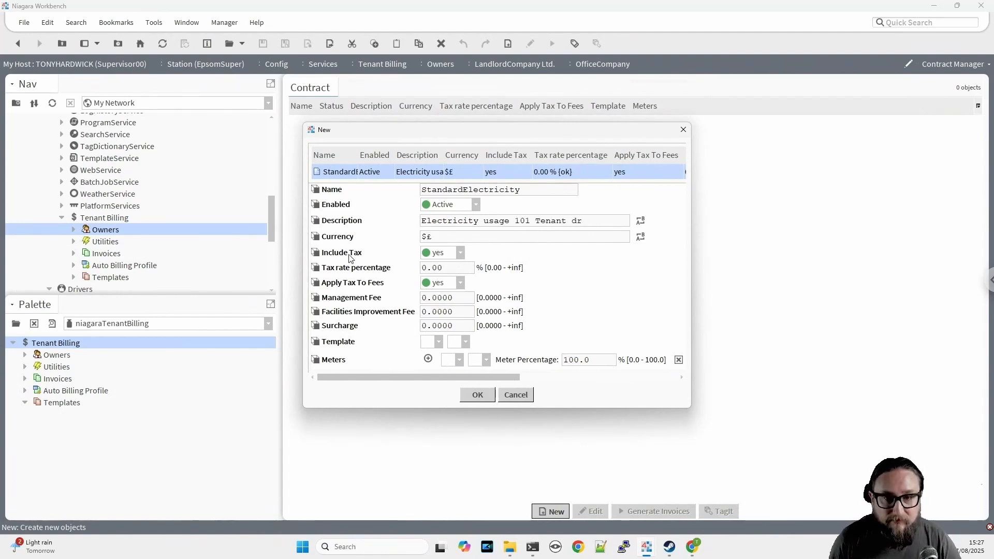
key("Left")
key("BackSpace")
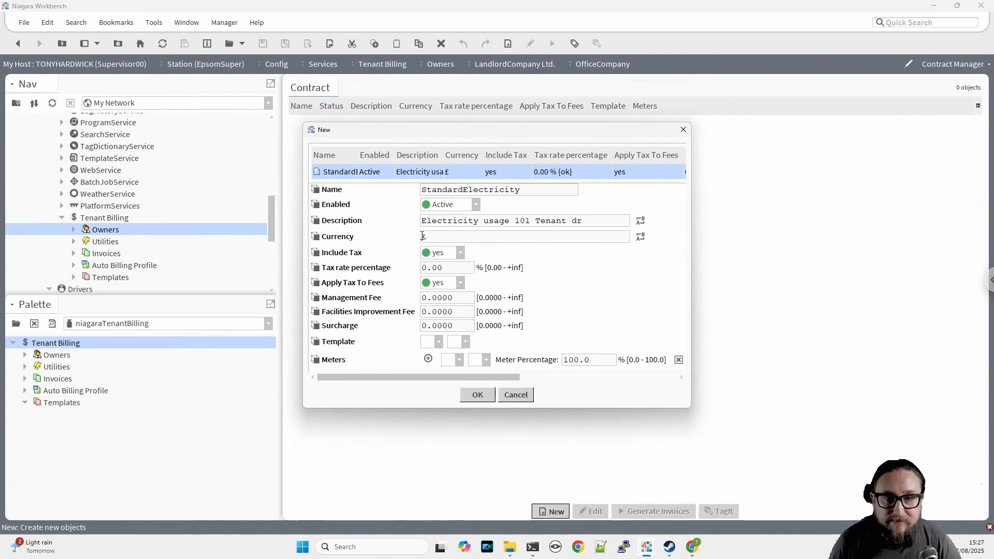
Set the contract's tax rate percentage to 20 and check the meter choices
double_click(443, 268)
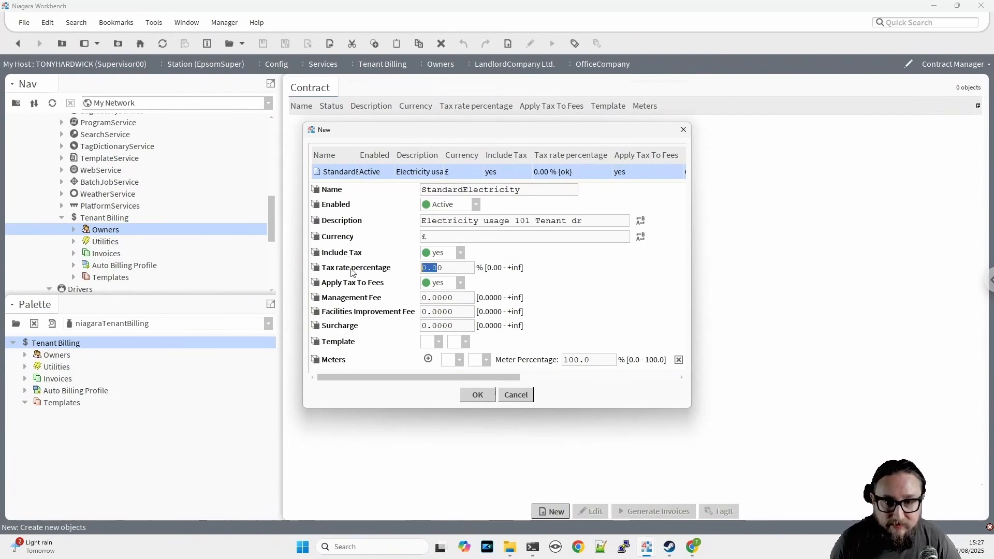
left_click(443, 267)
double_click(443, 267)
type("20")
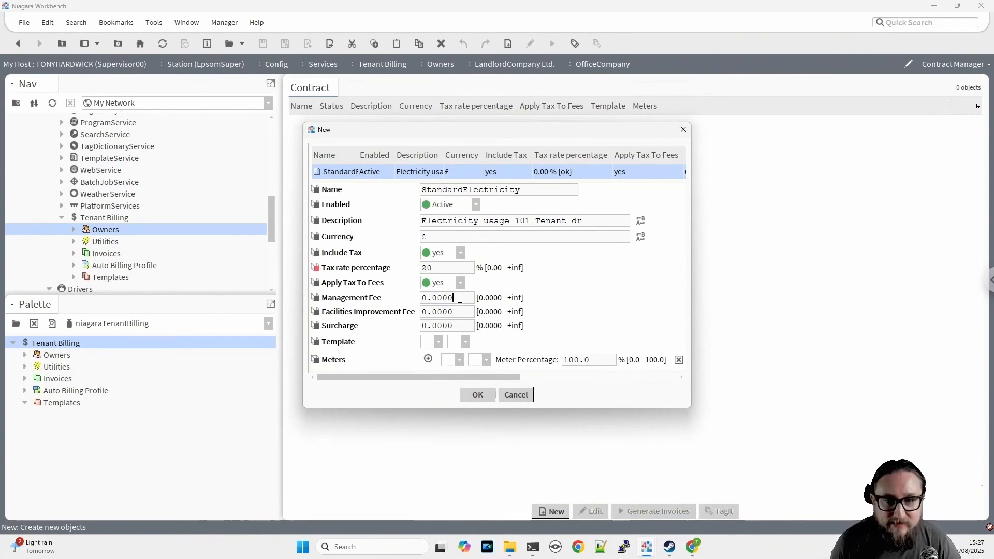
left_click(460, 315)
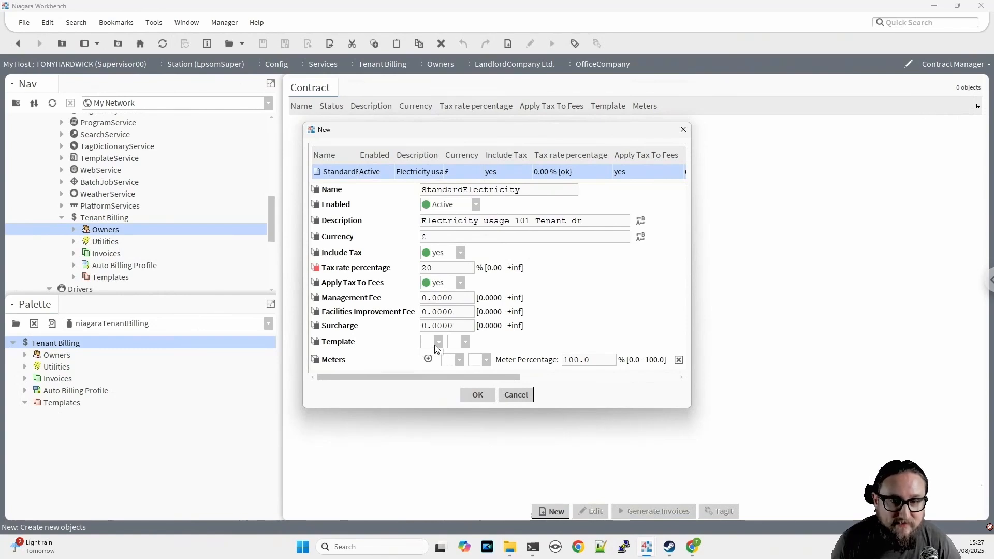
left_click(461, 361)
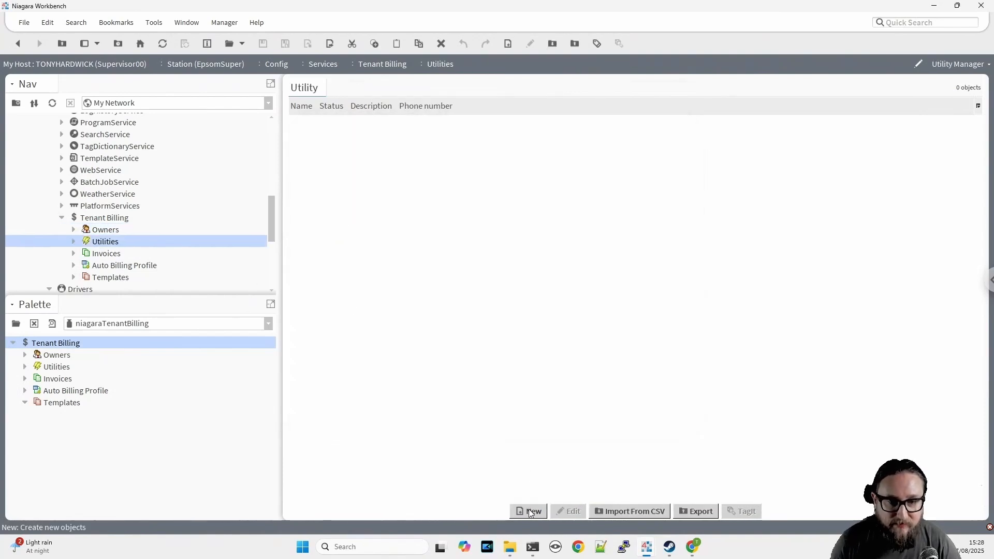
Add a utility named Electricity to the Utilities group and fill in its address details
left_click(533, 511)
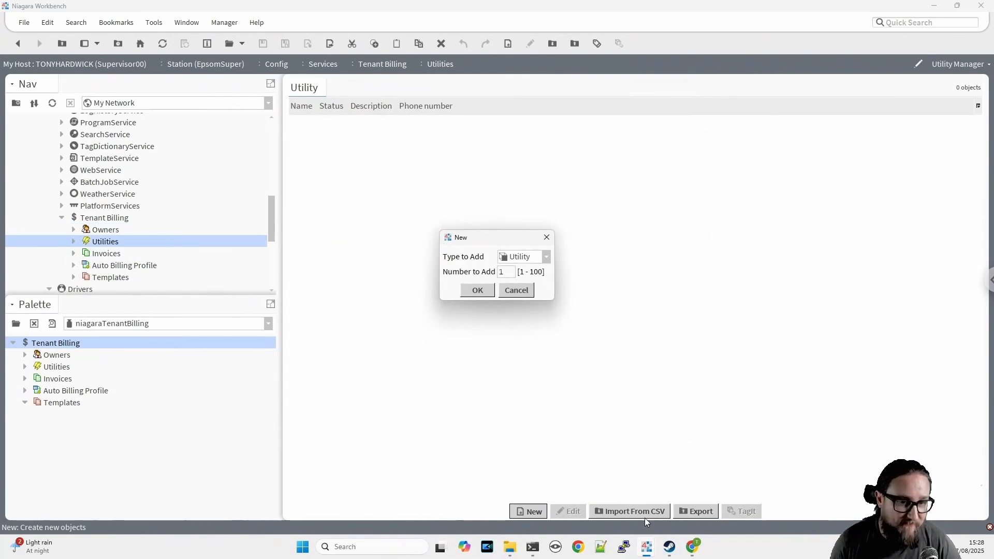
key("Return")
double_click(433, 195)
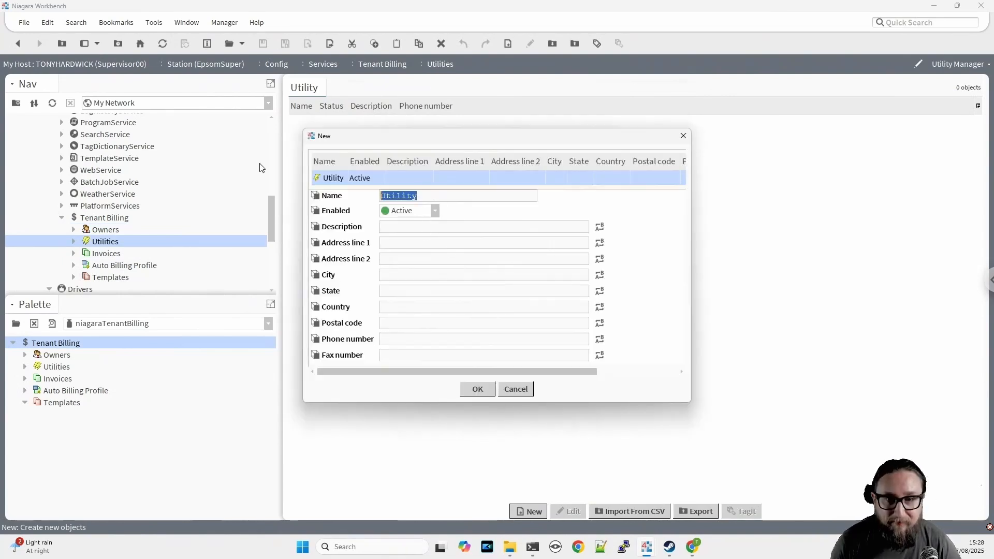
type("Electricity")
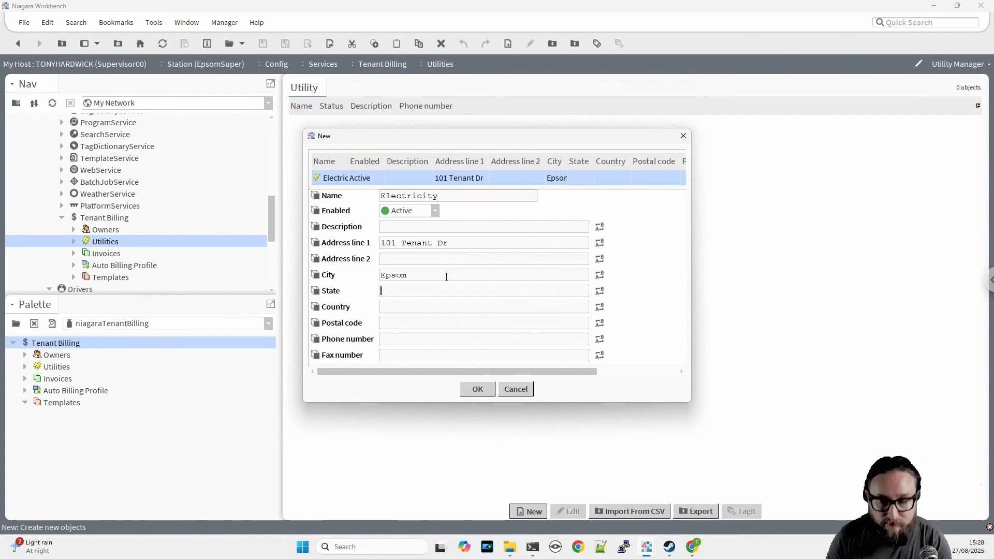
type("Surrey")
Open the Electricity utility and start a new flat rate meter named 101Tenant
left_click(317, 124)
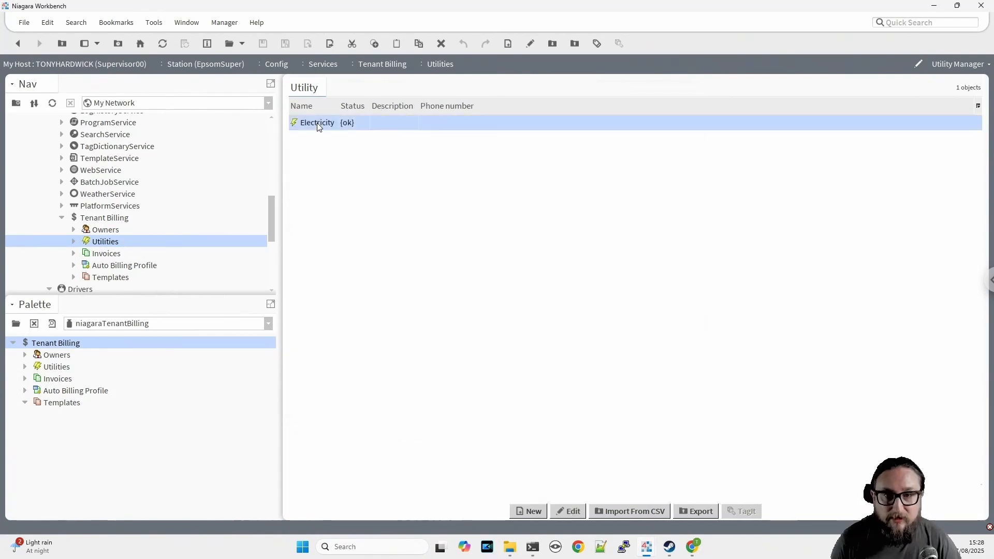
double_click(318, 124)
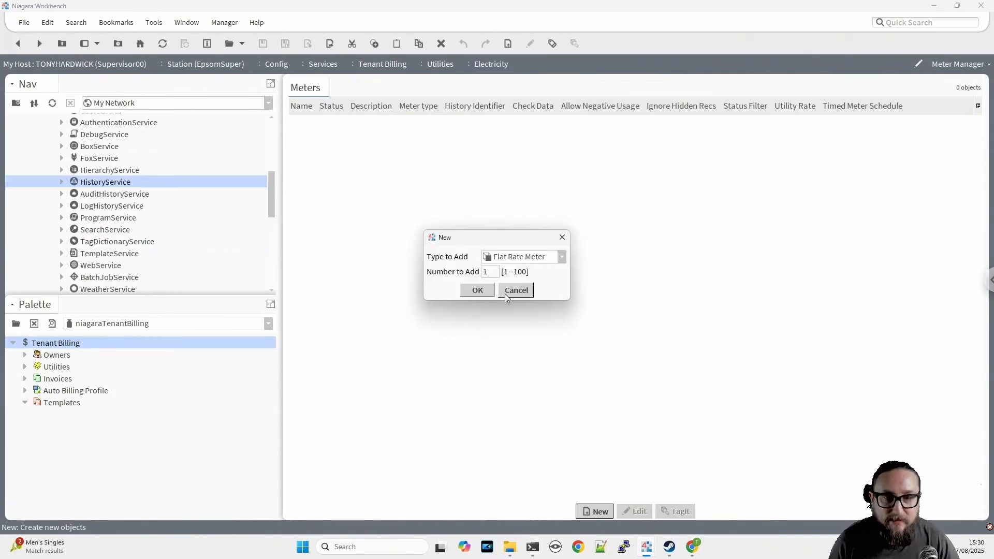
left_click(476, 291)
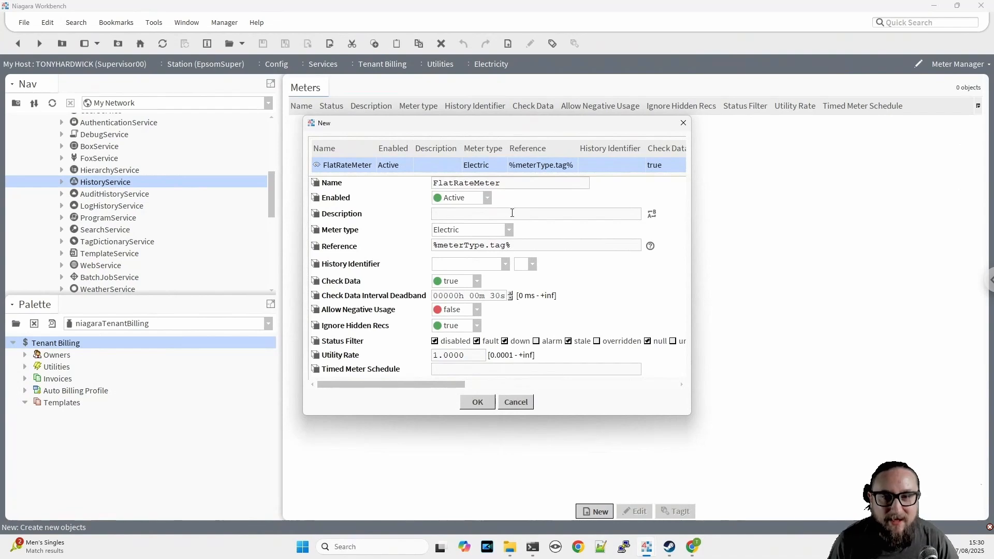
left_click_drag(513, 181, 432, 182)
type("101Tenant")
Set the meter's history identifier to TenantDr101_TotalWh from the EpsomSuper station and add the meter
left_click(505, 264)
left_click(489, 276)
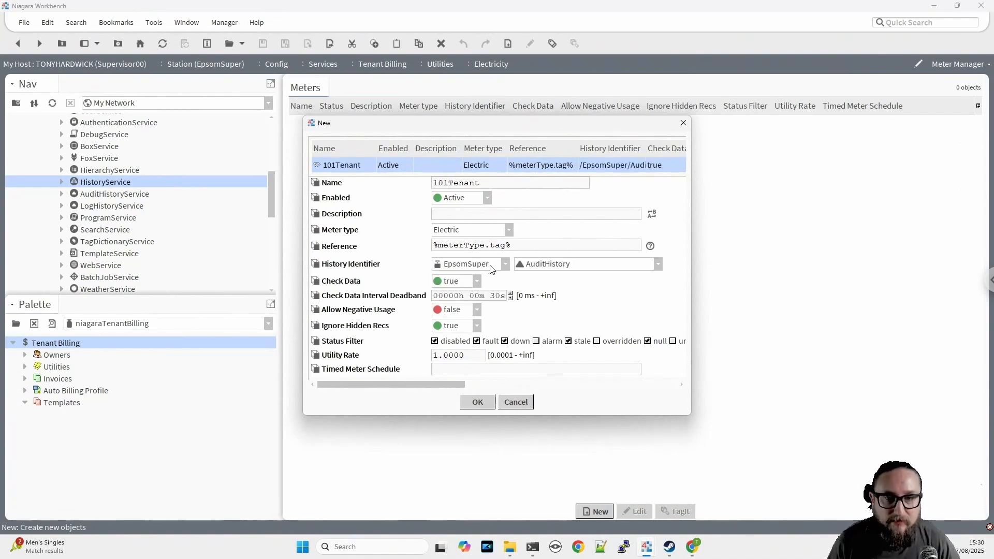
left_click(544, 266)
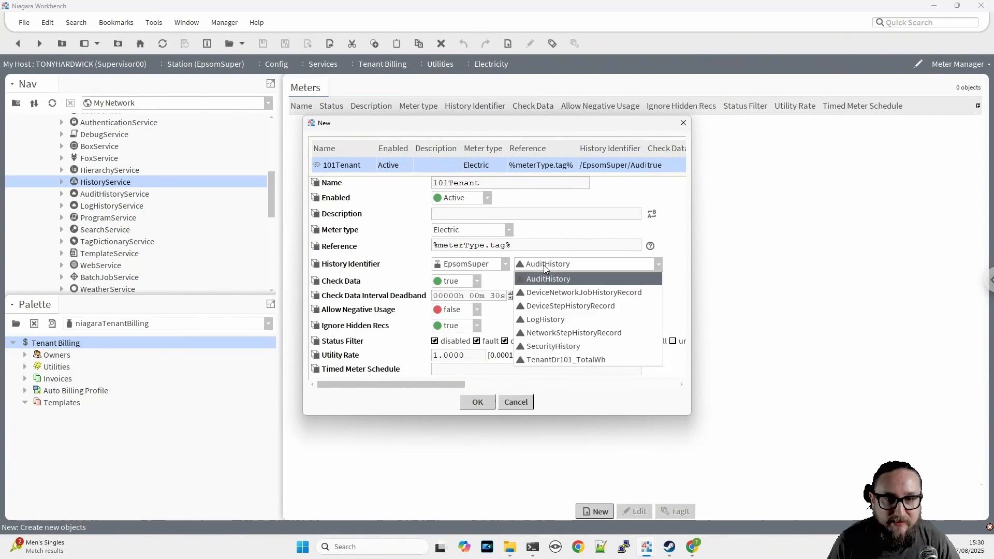
left_click(569, 360)
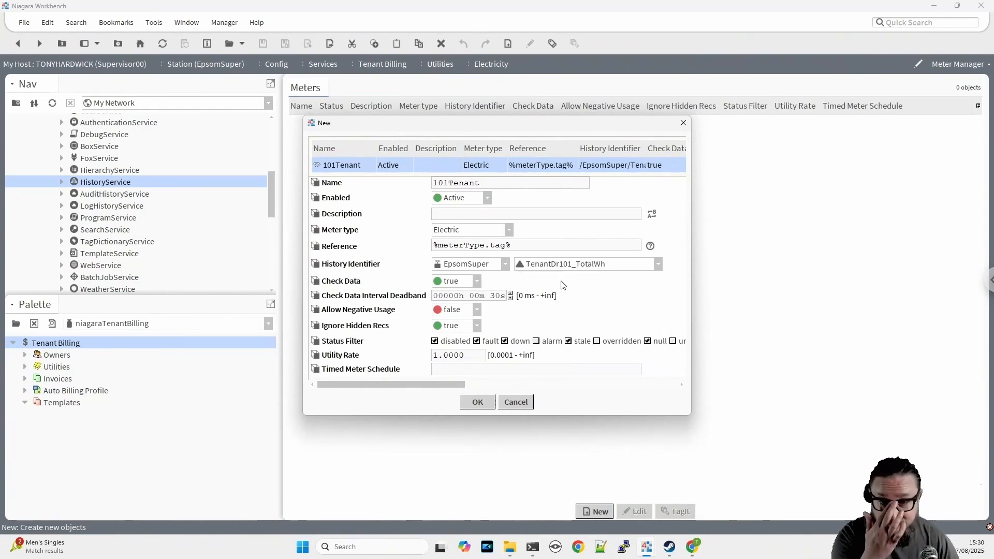
left_click(476, 402)
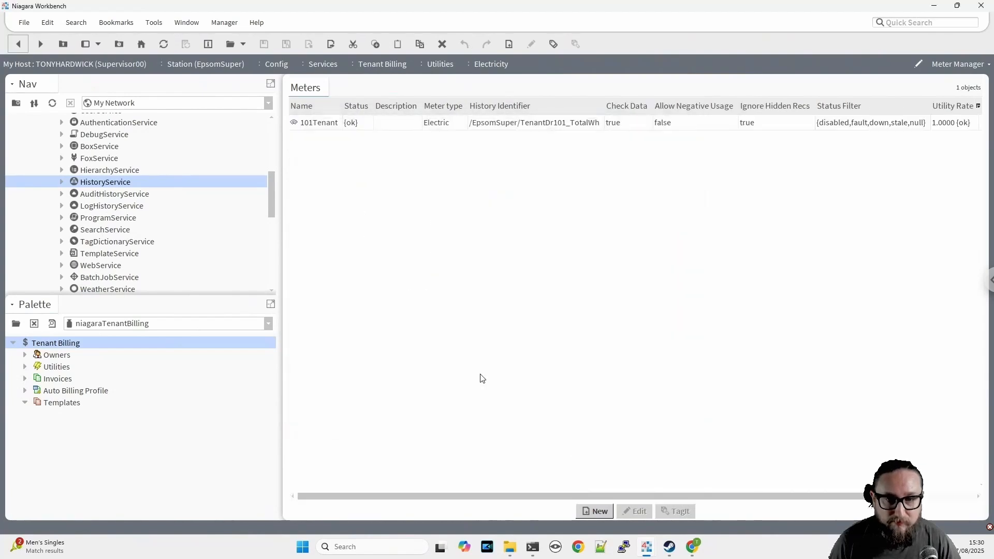
Review the 101Tenant meter's settings and leave them without making changes
left_click(504, 124)
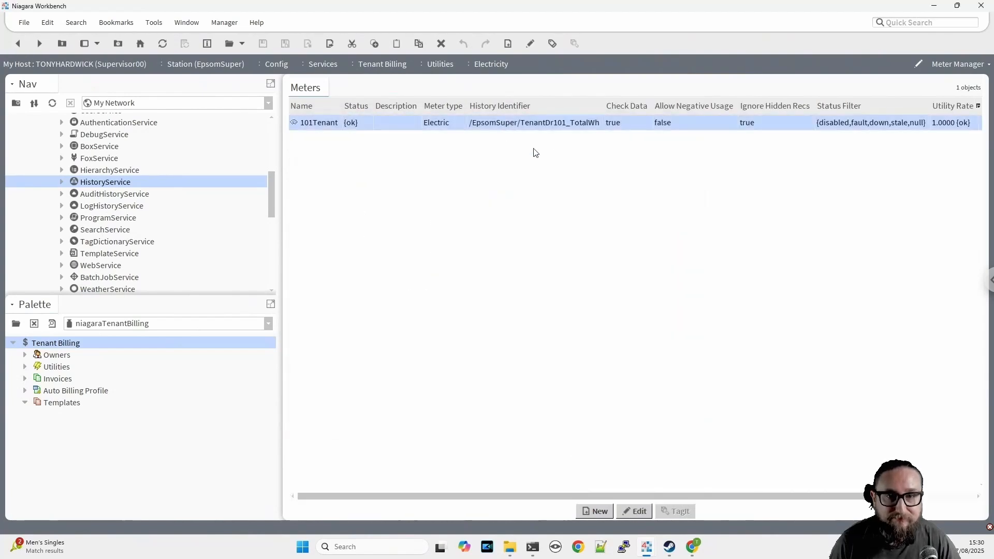
double_click(484, 124)
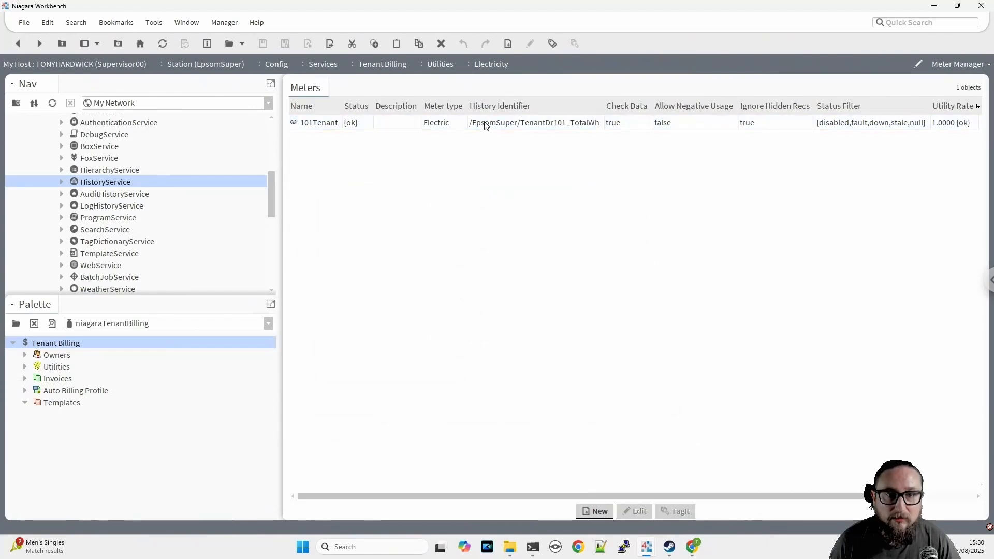
left_click(515, 403)
Check the Invoices view of the Tenant Billing service for the StandardElectricity contract
scroll(240, 188, "down", 5)
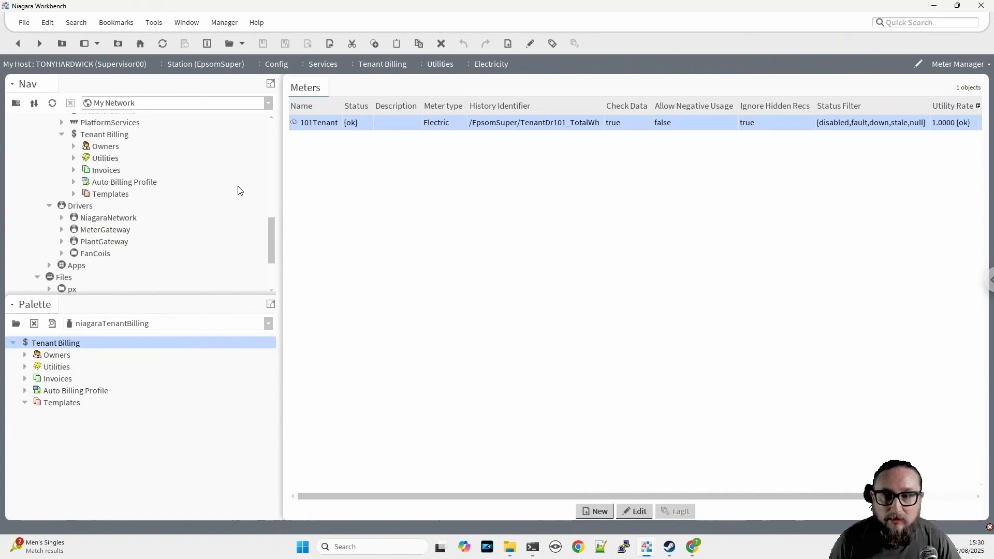
left_click(97, 135)
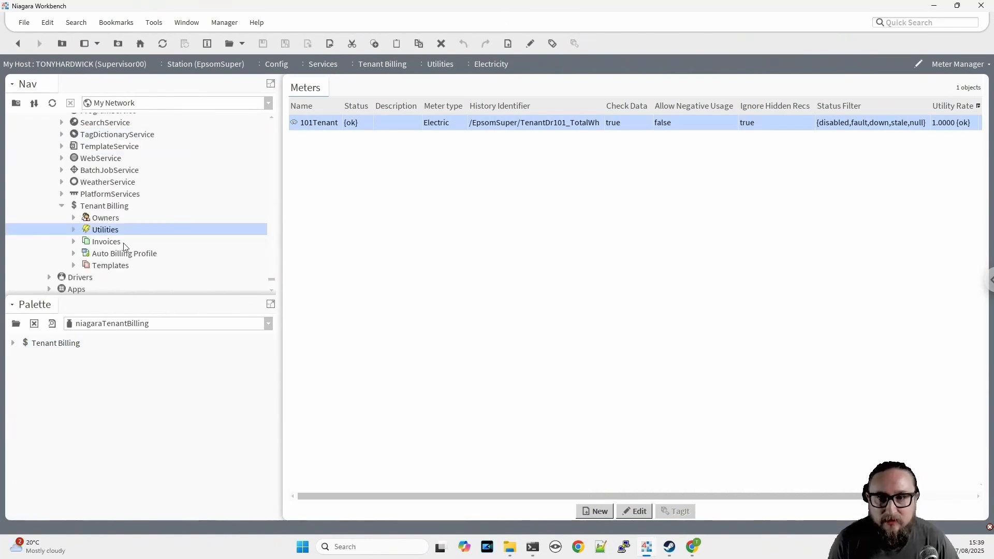
left_click(98, 245)
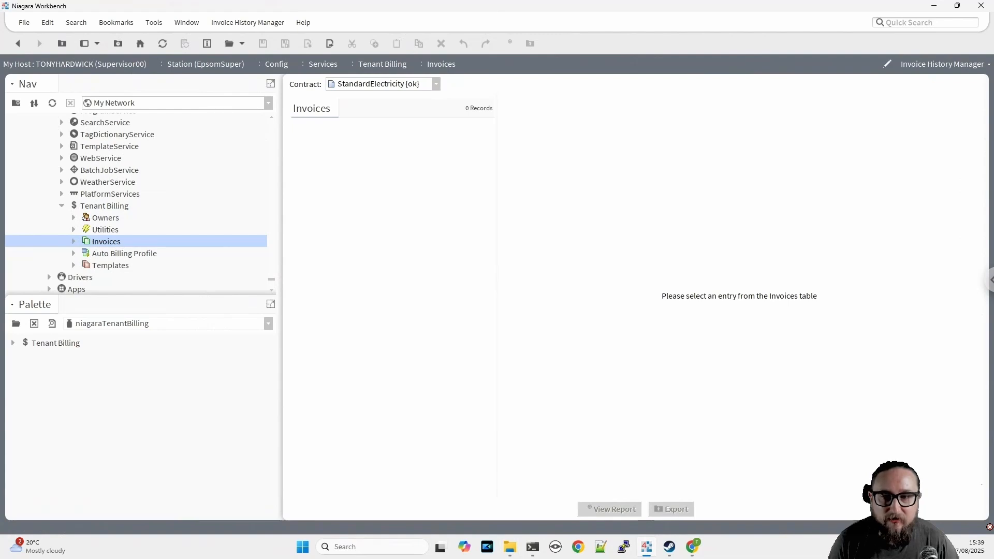
Start one new template in the Tenant Billing Templates group and name it StandardInvoiceElectricity
left_click(107, 265)
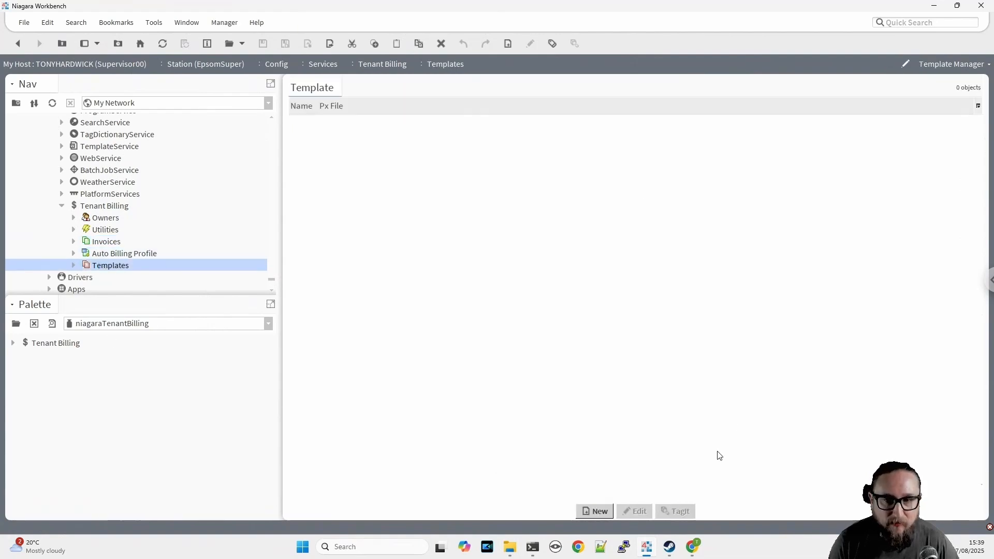
left_click(604, 512)
left_click(477, 294)
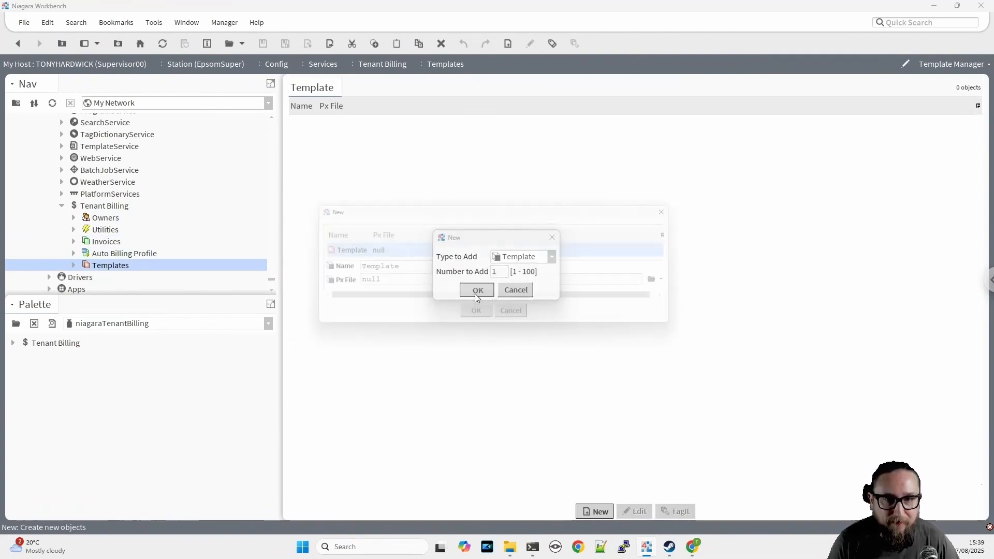
double_click(439, 271)
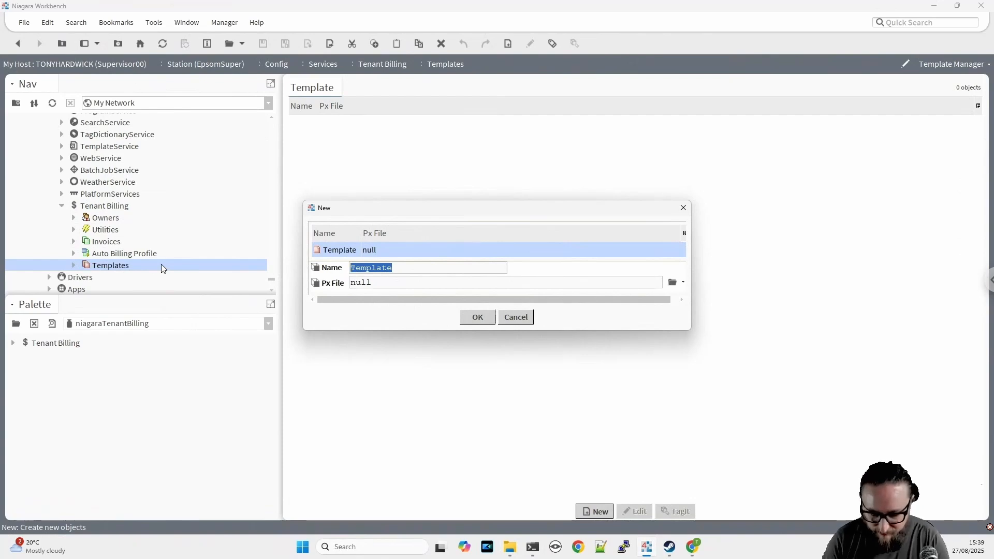
type("StandardIO")
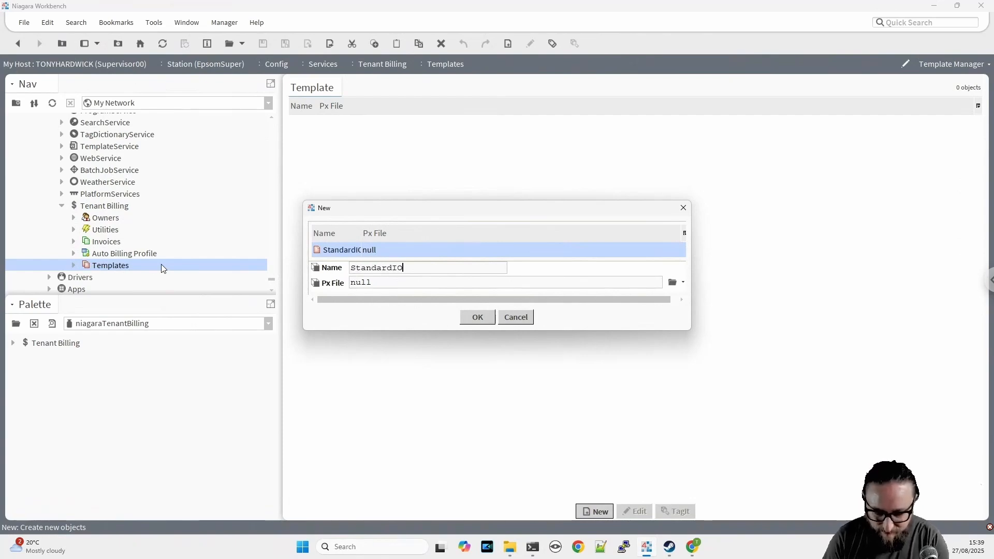
key("BackSpace")
type("nvoice")
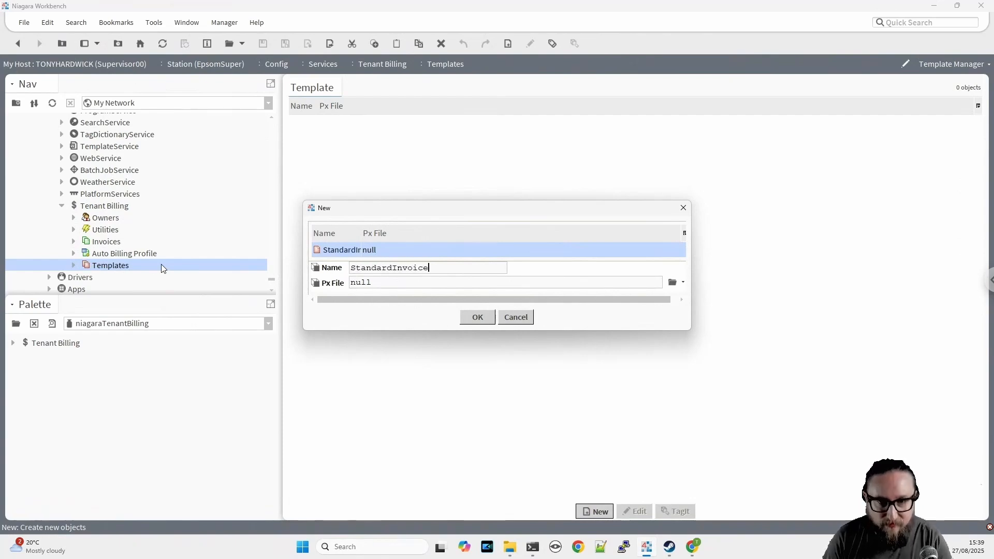
type("Electricity")
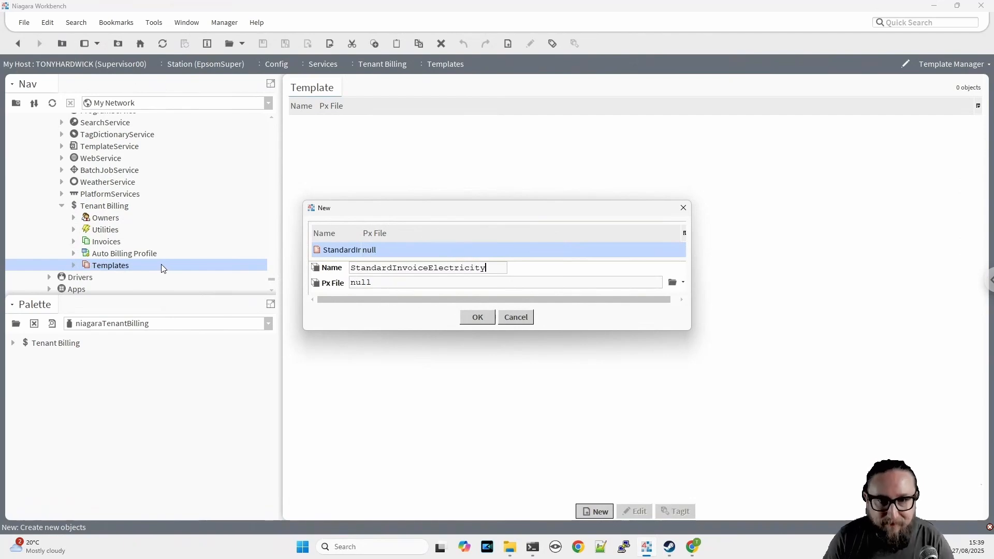
Assign FlatRateTemplate.px from the tenantBilling folder as the template's Px file, add the template and preview its invoice layout
left_click(673, 283)
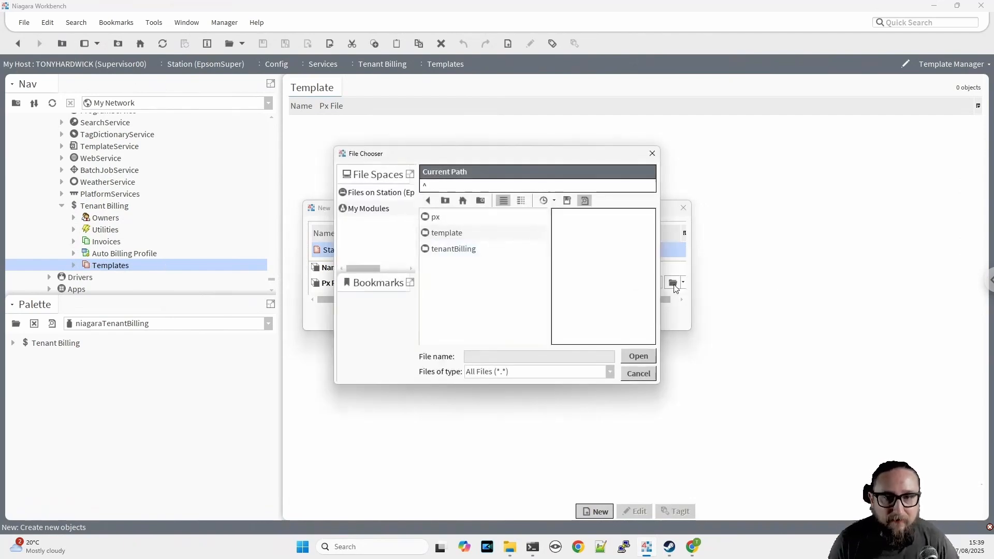
double_click(459, 253)
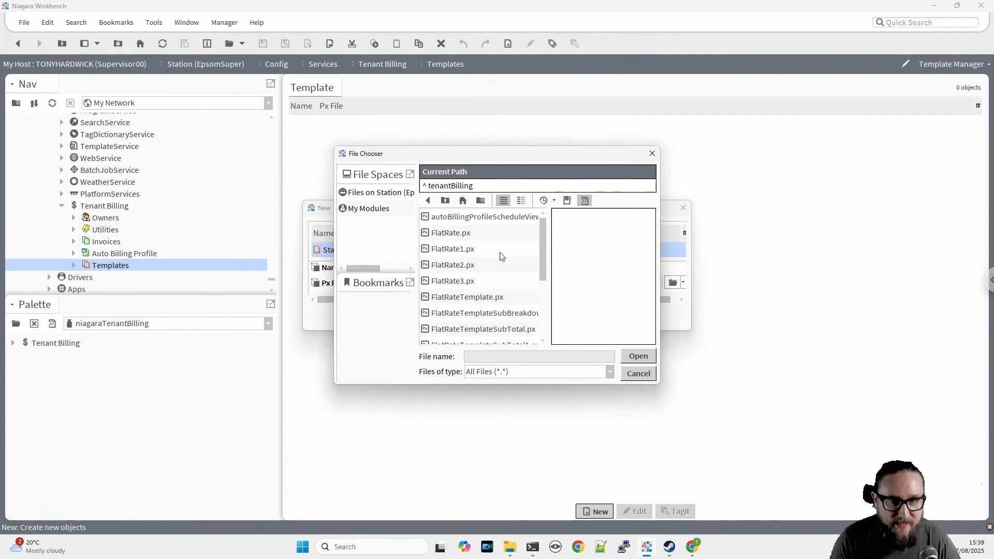
scroll(497, 251, "down", 3)
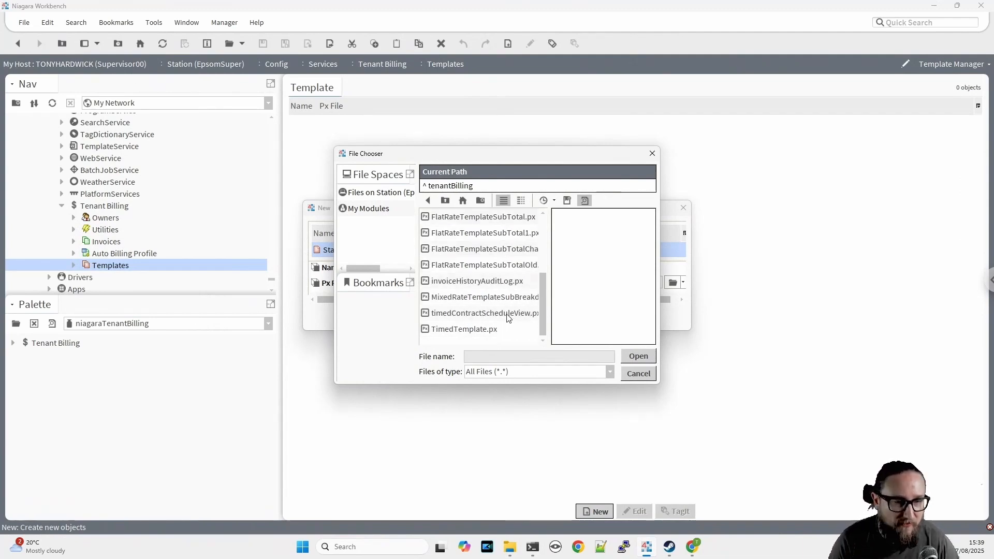
left_click(476, 329)
left_click(468, 233)
scroll(467, 236, "up", 1)
scroll(467, 236, "up", 1)
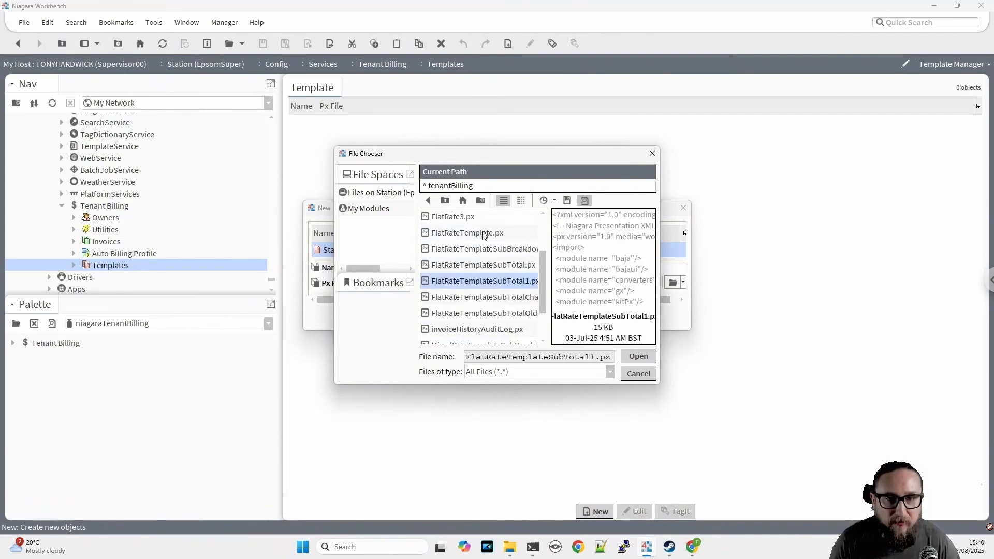
left_click(492, 233)
left_click(649, 358)
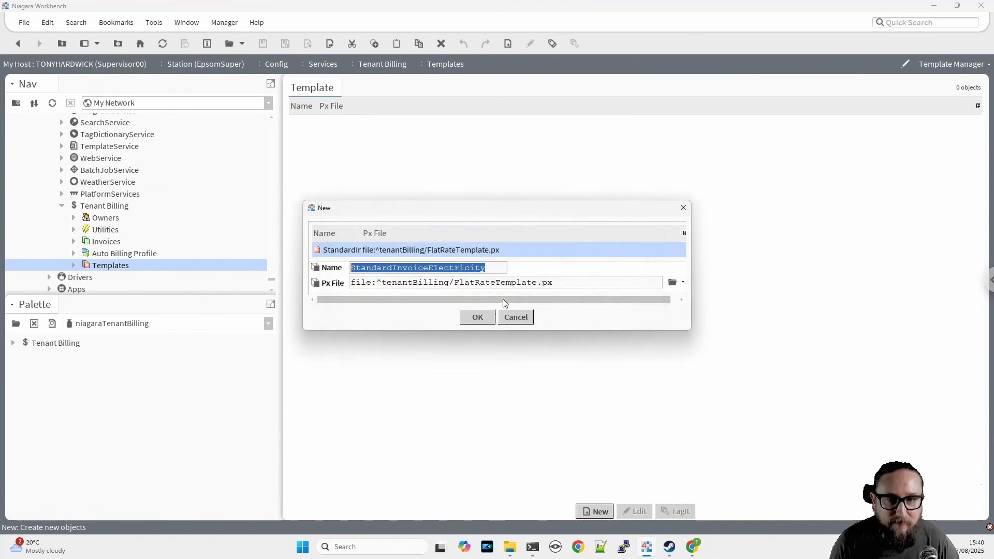
left_click(476, 317)
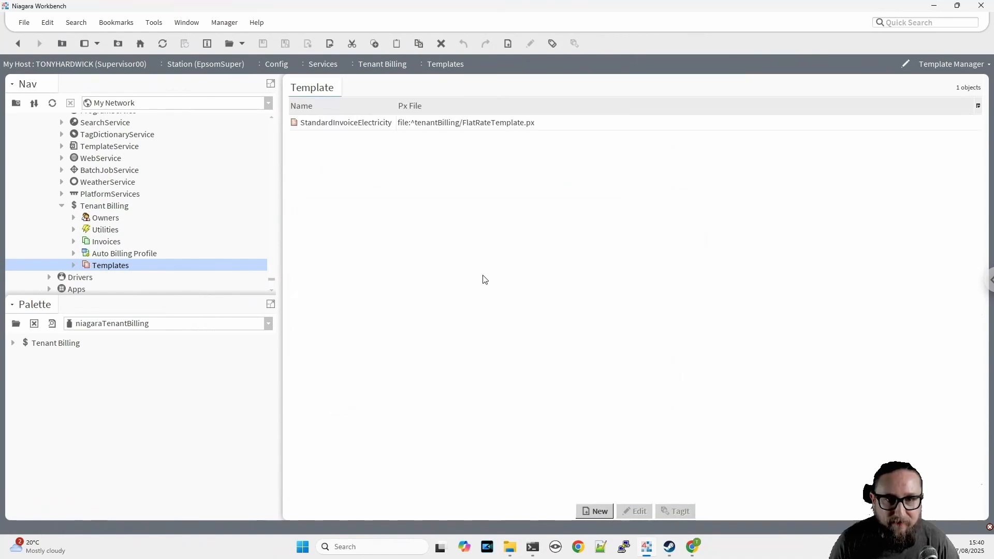
double_click(333, 123)
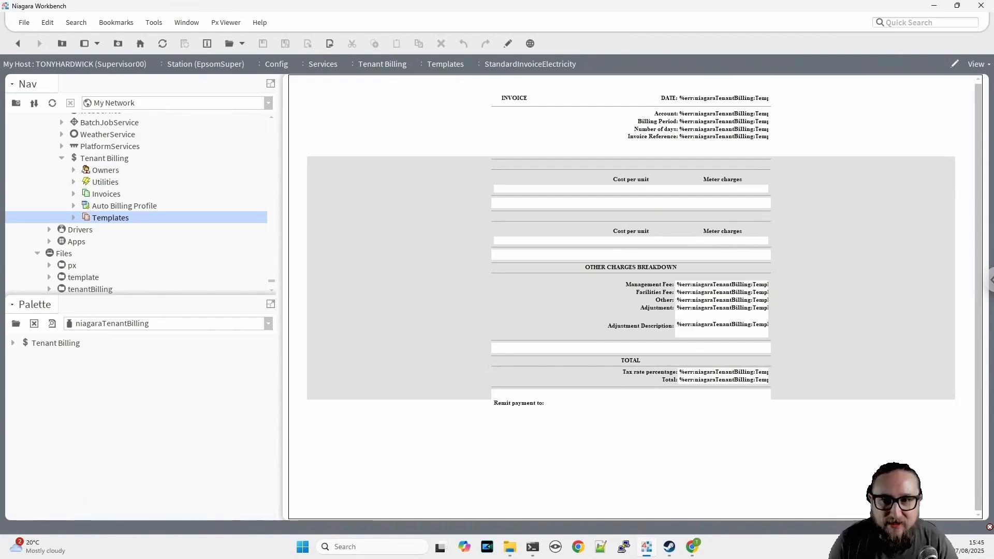
Open the OfficeCompany tenant's StandardElectricity contract and set its template to StandardInvoiceElectricity
left_click(74, 171)
left_click(86, 183)
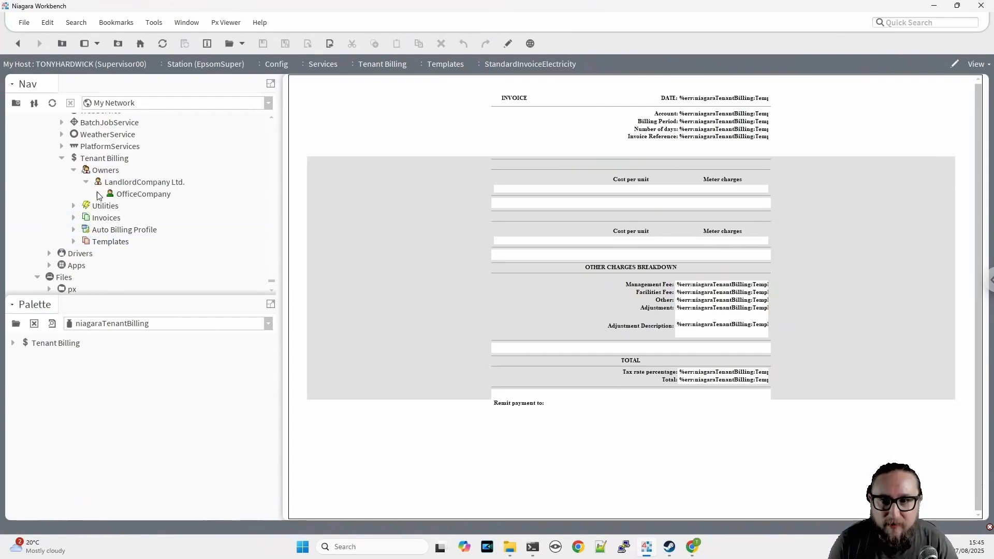
left_click(98, 195)
double_click(137, 205)
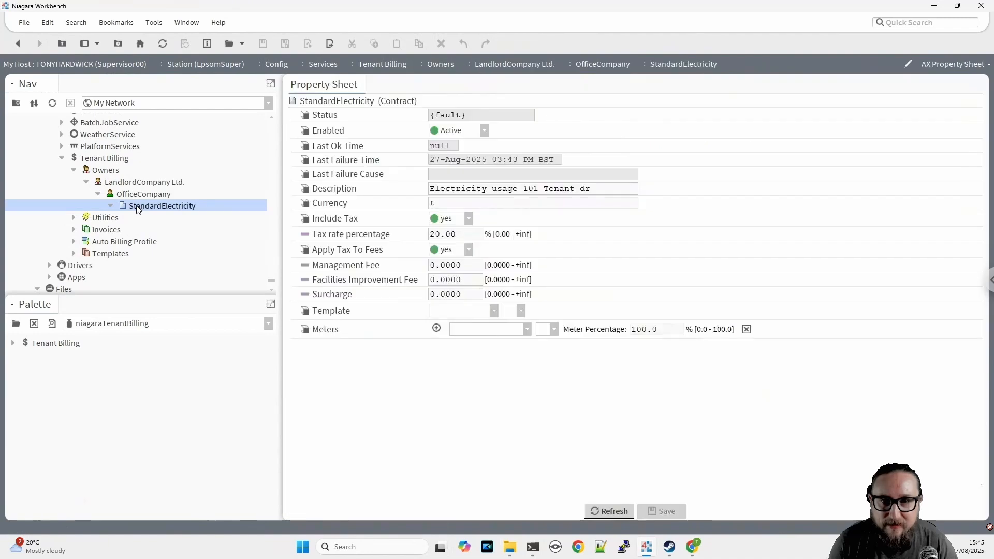
left_click(492, 311)
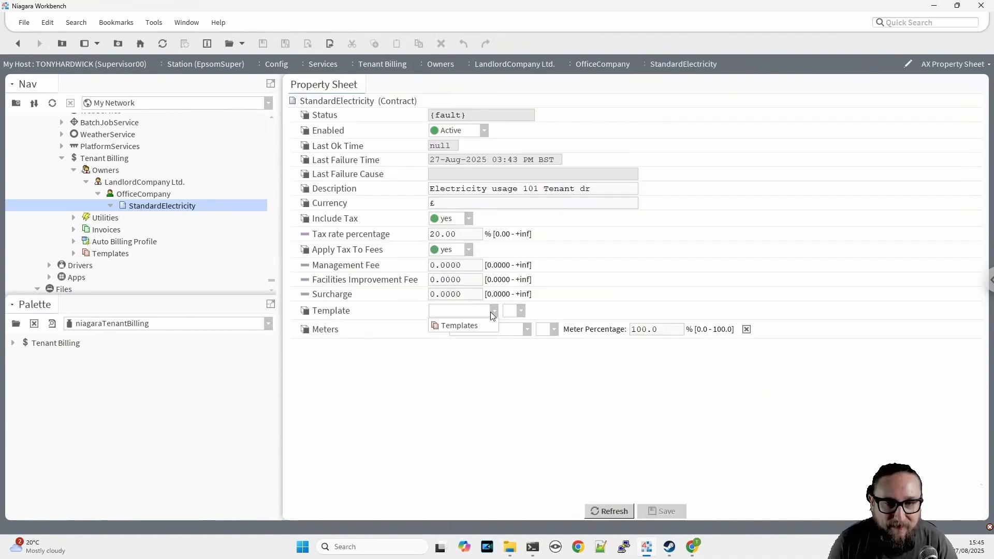
left_click(486, 321)
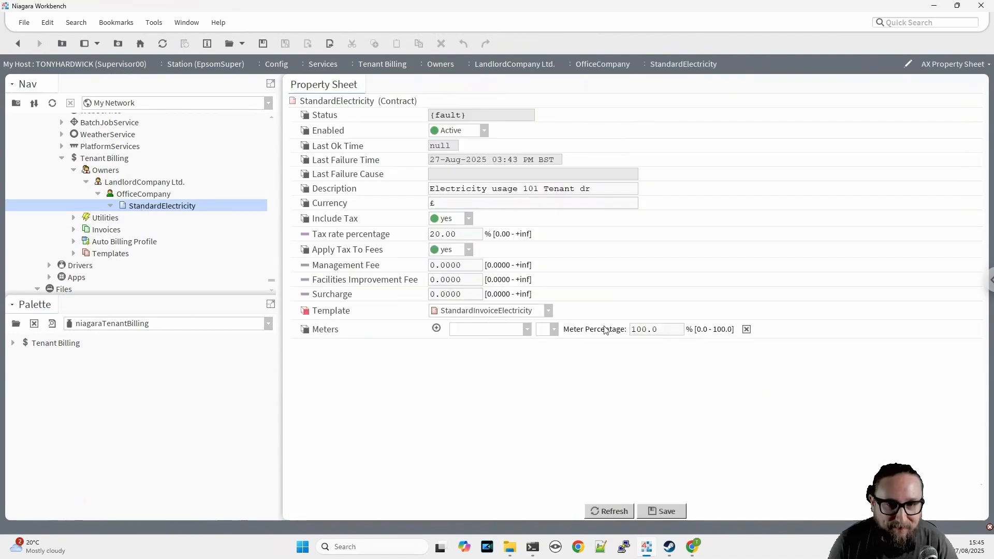
Assign the Electricity utility's 101Tenant meter to the contract and save the contract
left_click(527, 330)
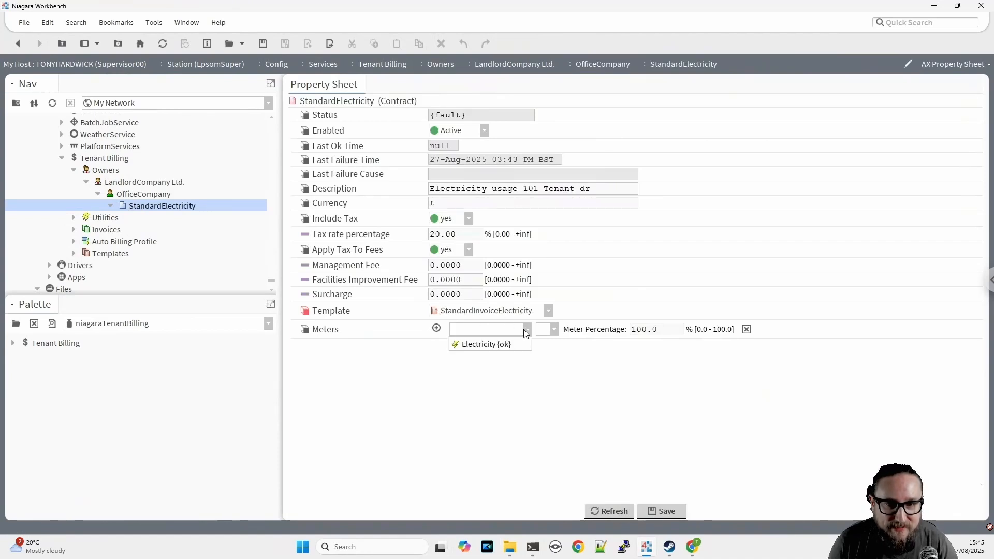
left_click(515, 345)
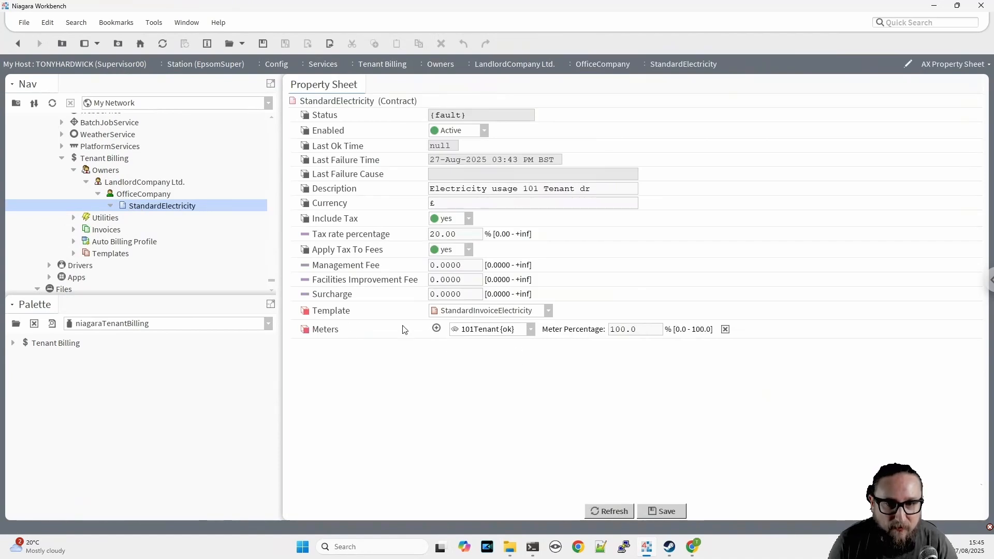
left_click(673, 509)
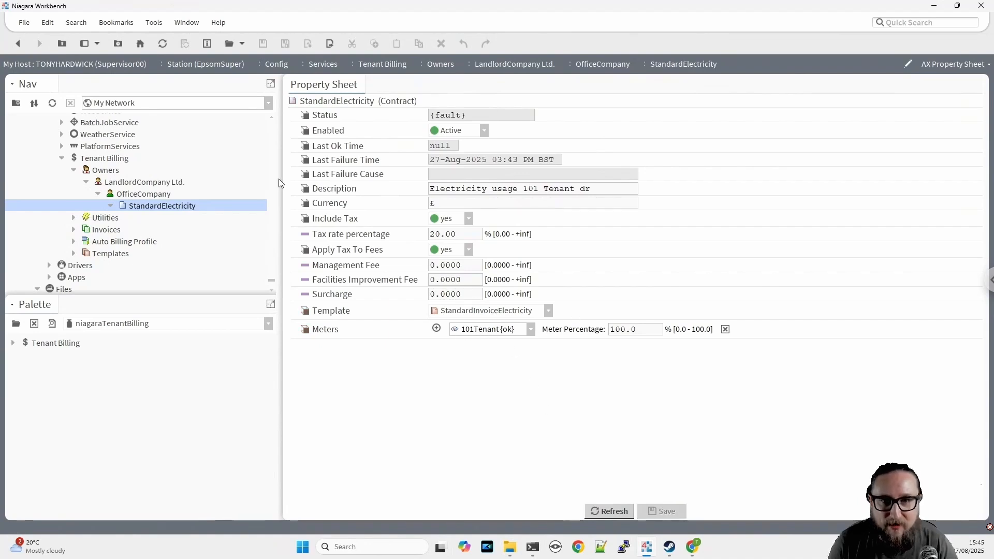
Start invoice generation for the OfficeCompany tenant's StandardElectricity contract, covering 24-Jul-2025 to 25-Aug-2025 with a 0.00 adjustment
double_click(117, 193)
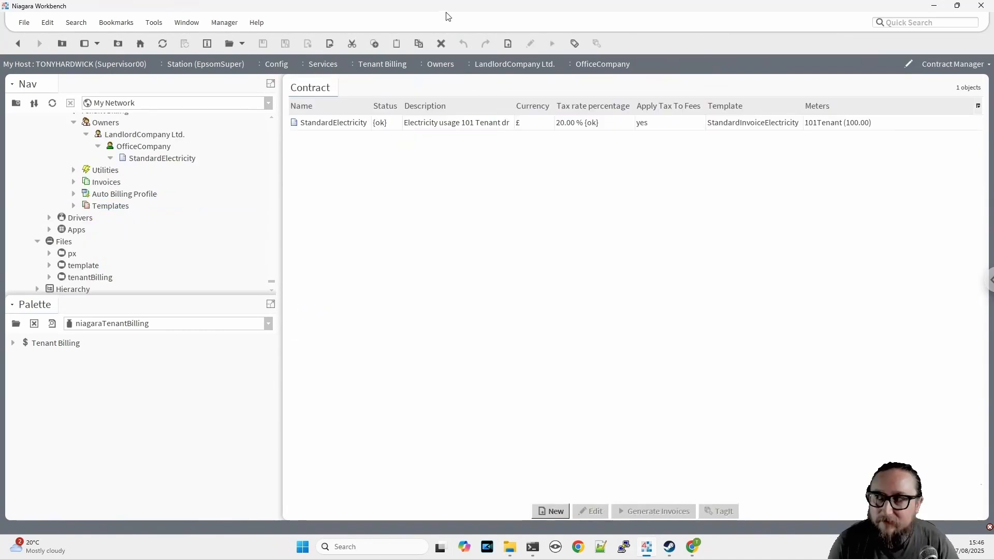
left_click(445, 124)
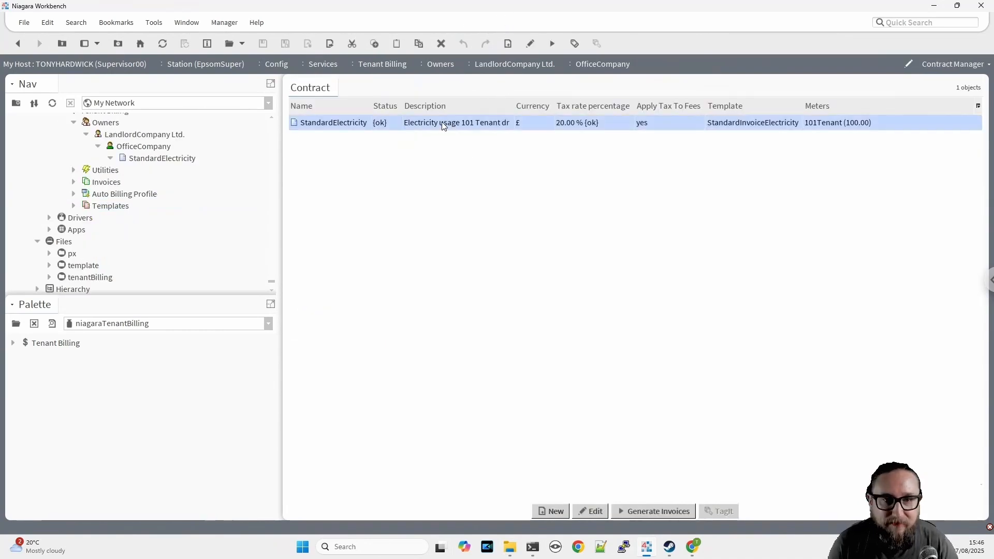
left_click(659, 512)
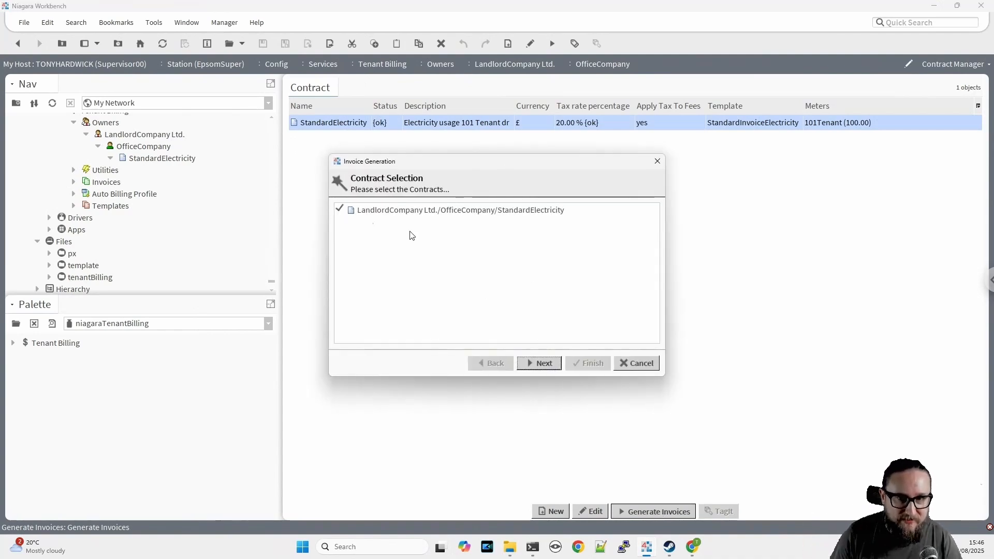
left_click(549, 365)
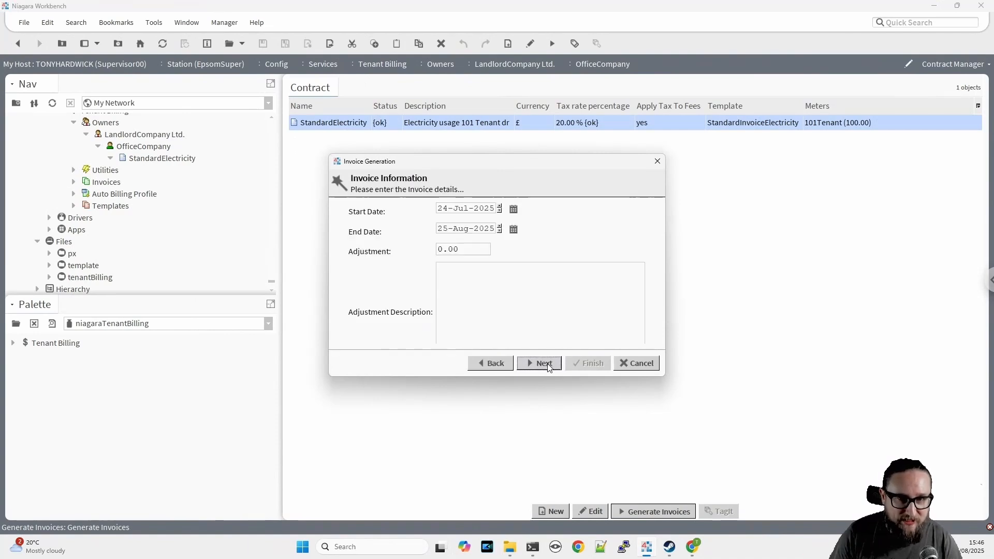
left_click(443, 208)
left_click(442, 230)
left_click(442, 209)
left_click(440, 230)
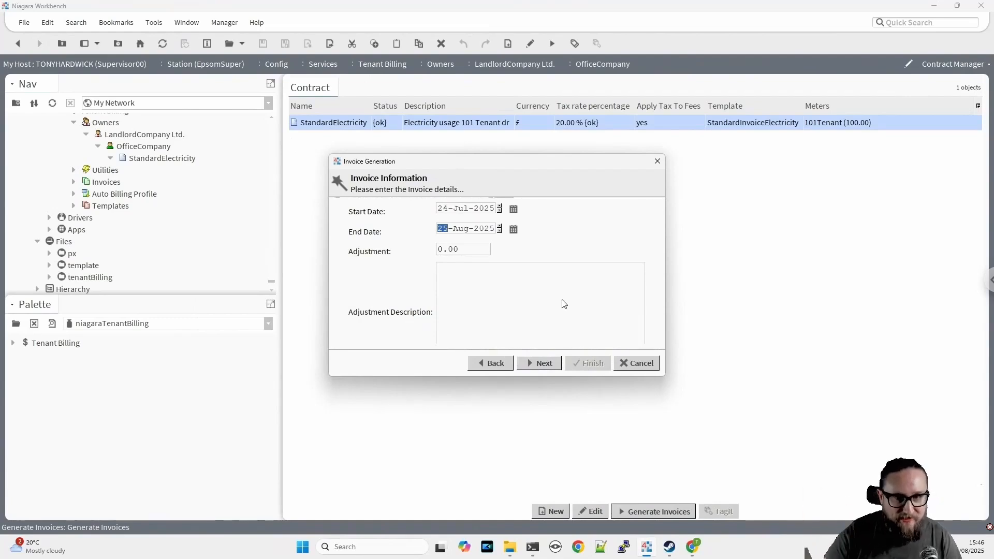
left_click(553, 365)
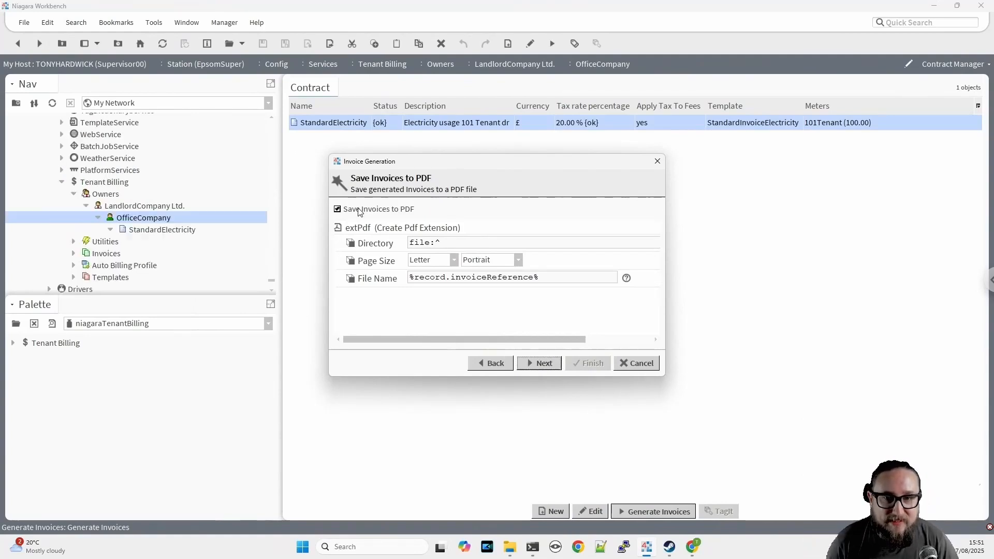
Enable saving the invoice to PDF with the default directory and file name, leave email off and generate it
left_click(360, 210)
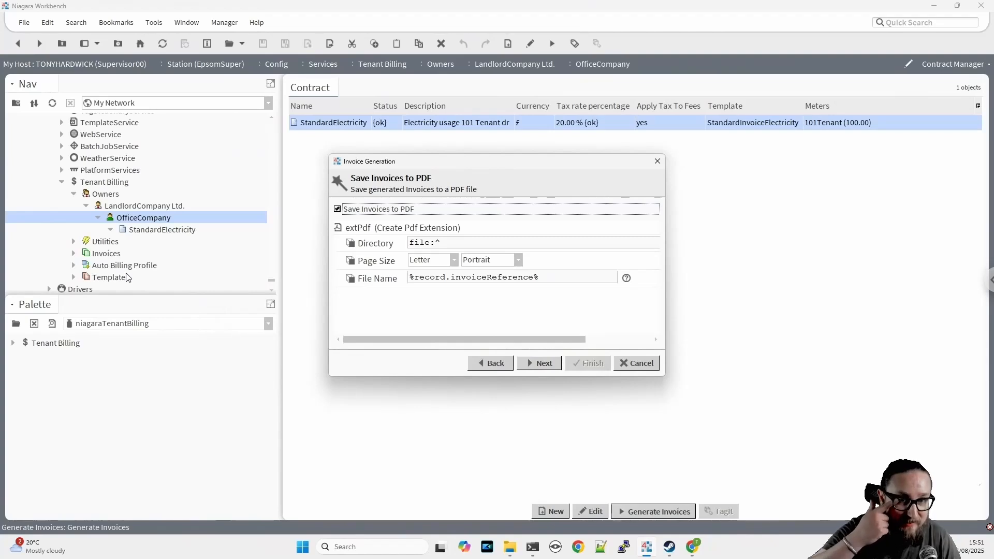
left_click(552, 363)
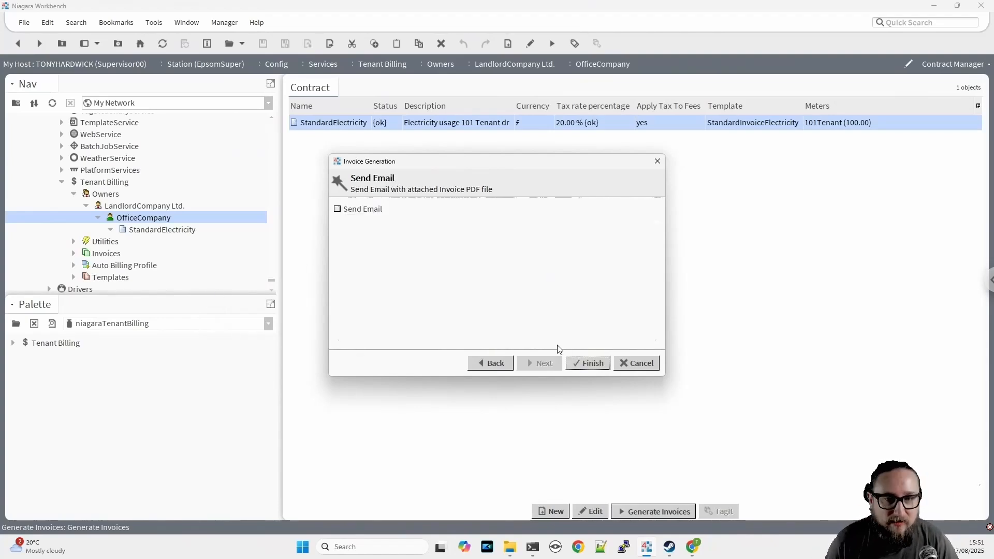
left_click(582, 365)
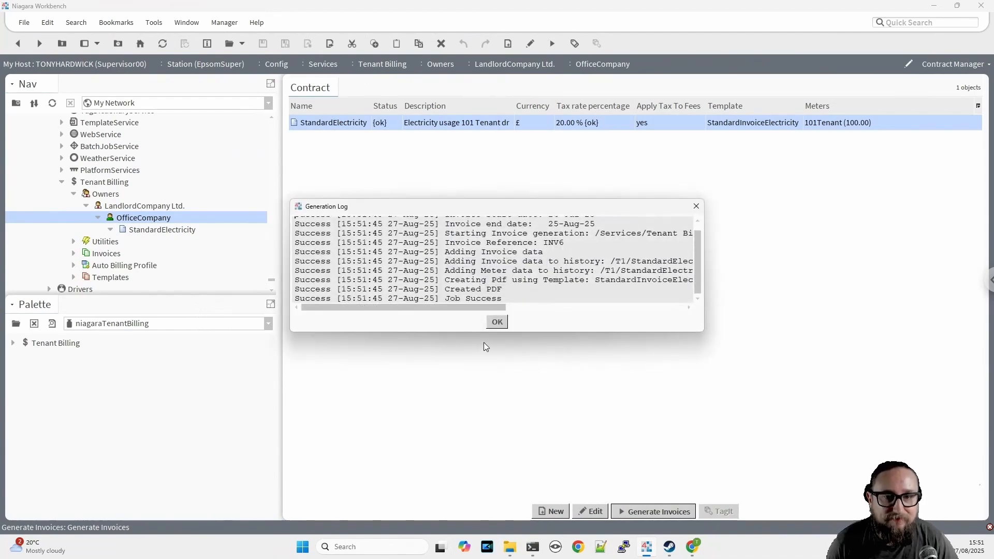
left_click(497, 321)
Switch to File Explorer, browse to the EpsomSuper station's shared folder under ProgramData, Niagara4.15, tridium, stations, and open INV6.pdf
double_click(84, 242)
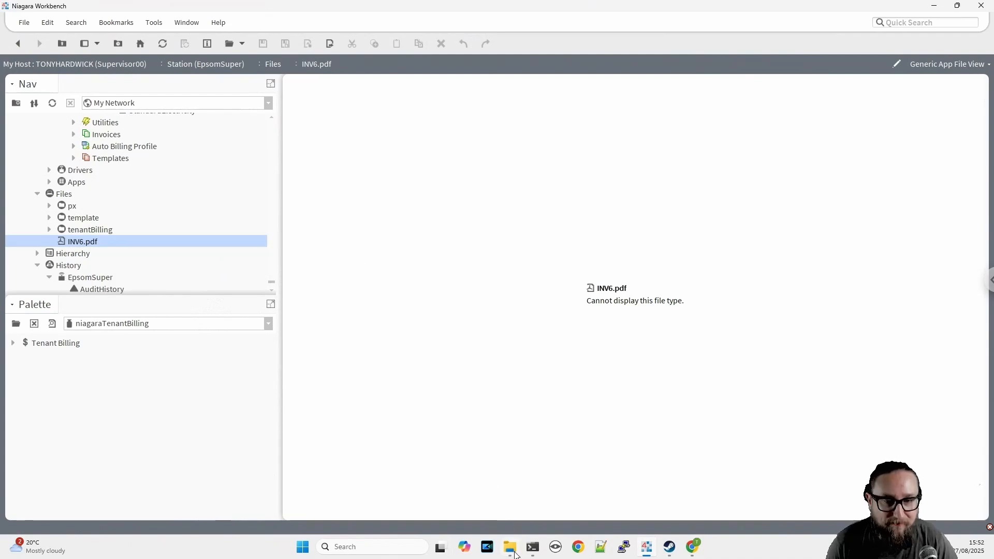
left_click(510, 547)
scroll(221, 311, "down", 3)
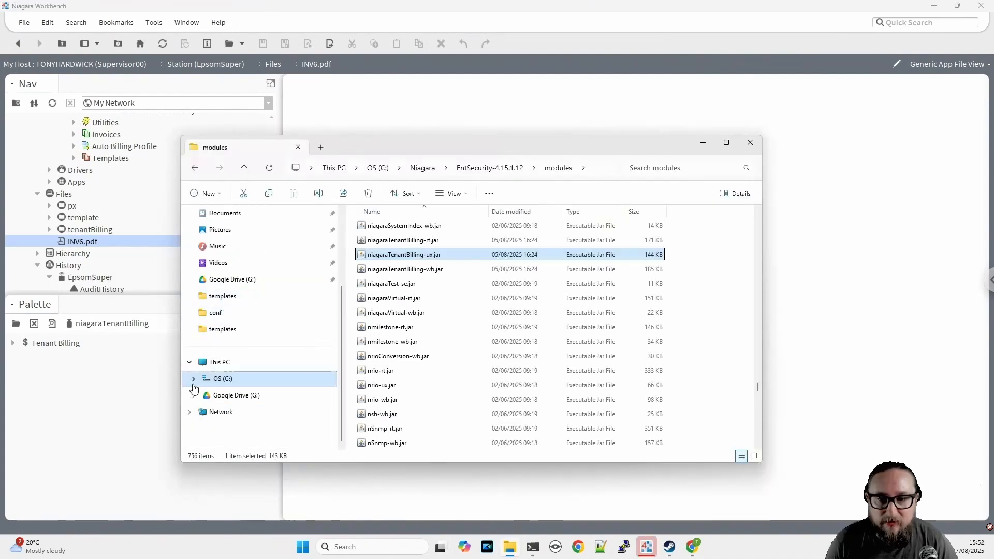
left_click(195, 386)
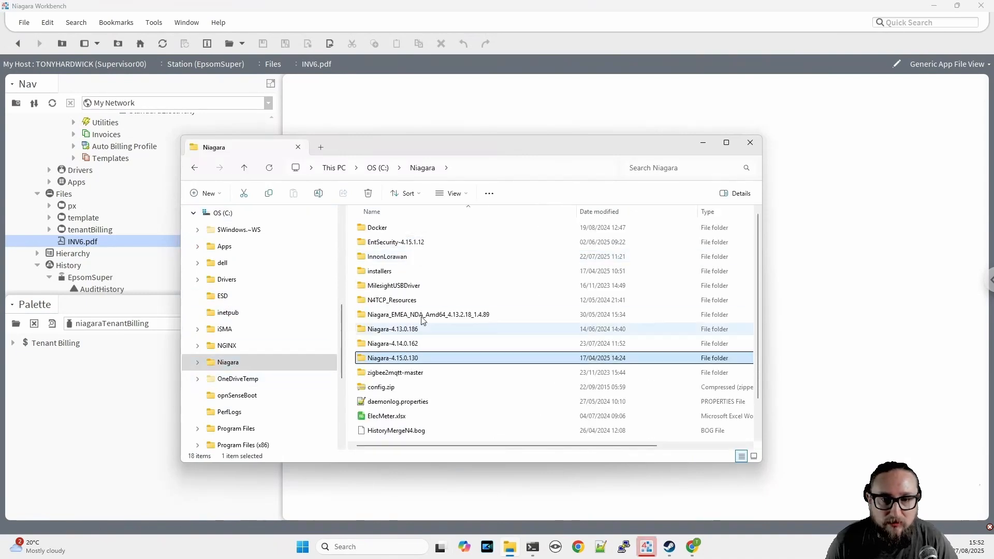
double_click(404, 242)
double_click(390, 416)
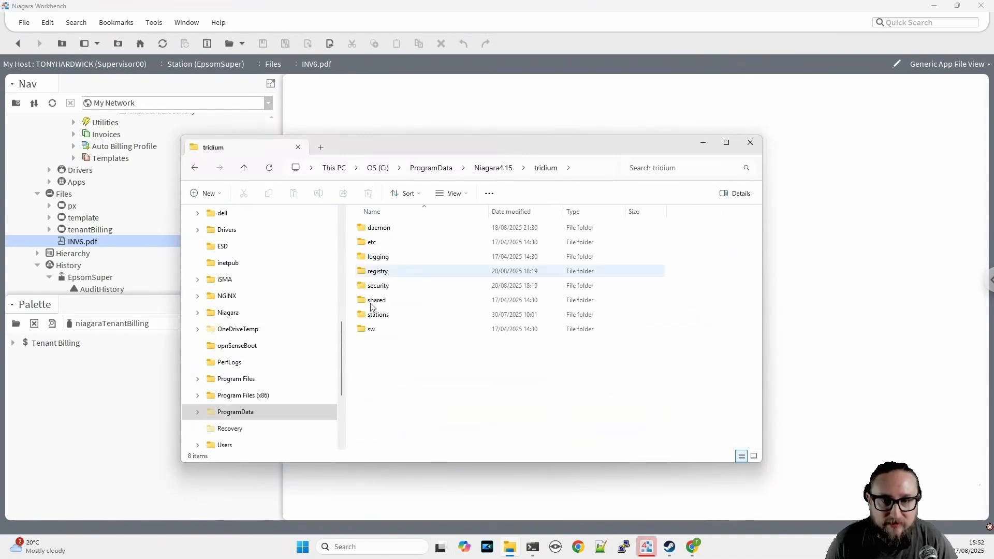
double_click(376, 315)
double_click(385, 257)
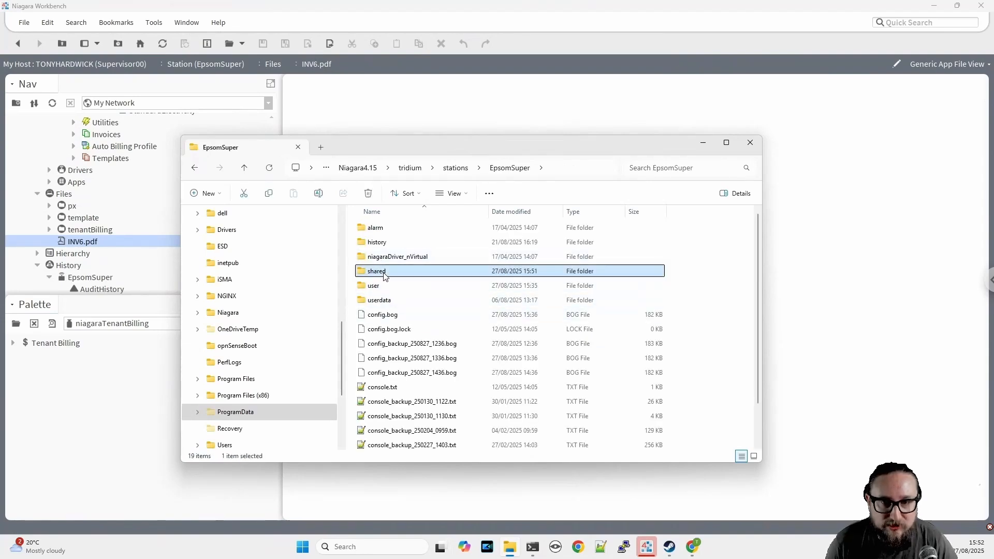
double_click(377, 270)
double_click(383, 271)
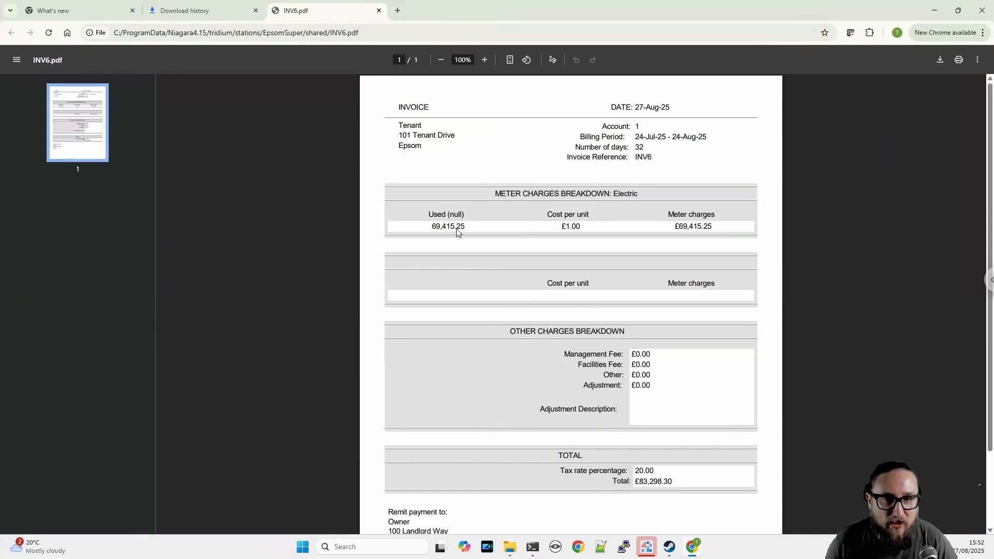
Examine the electricity usage, unit cost, meter charges, other charges and total on the generated invoice
left_click_drag(431, 226, 481, 228)
left_click(597, 236)
left_click_drag(676, 226, 734, 229)
left_click(734, 242)
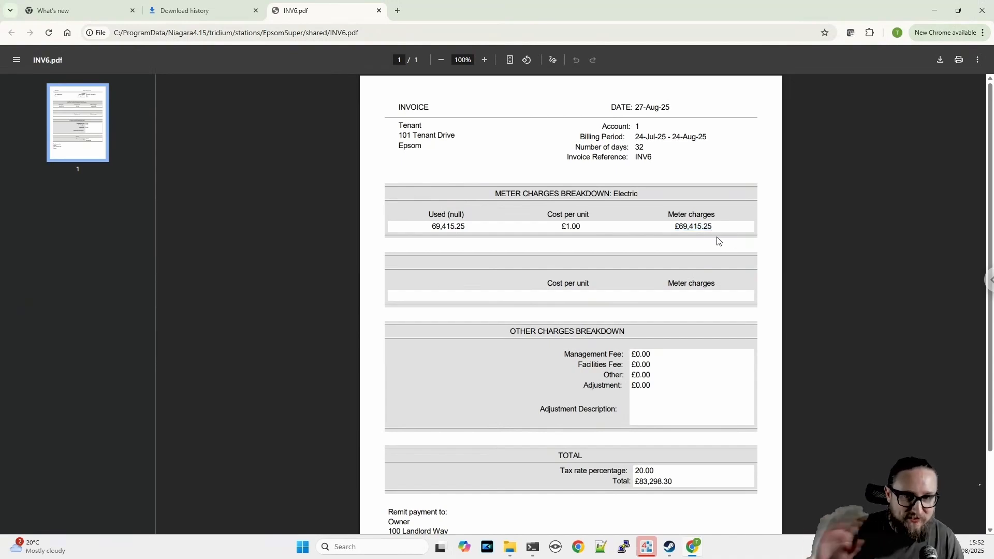
scroll(598, 199, "down", 2)
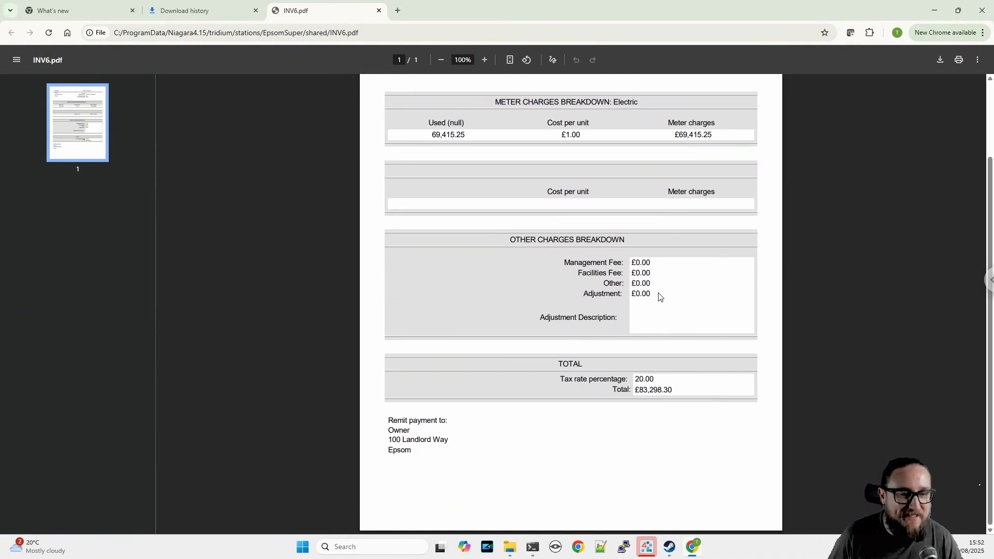
scroll(683, 352, "up", 2)
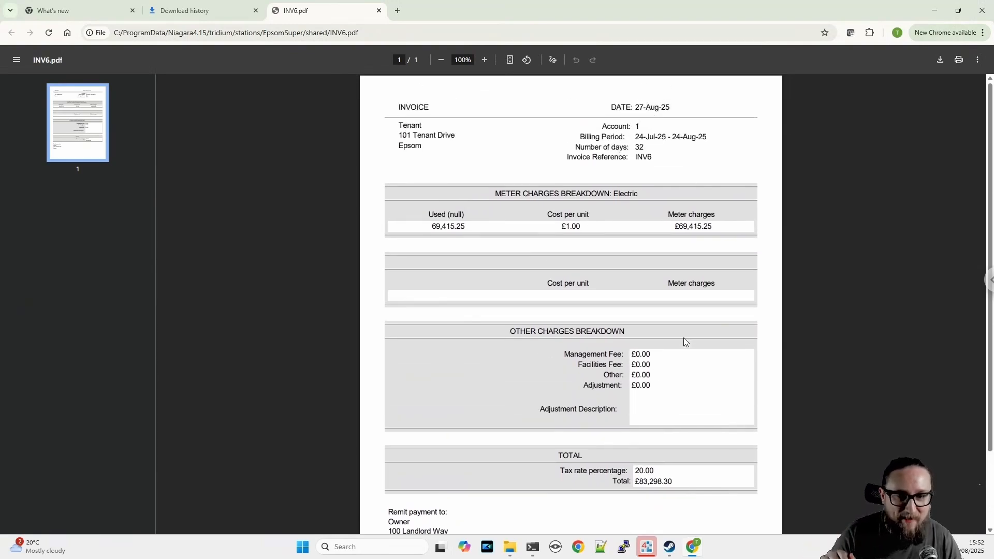
scroll(683, 339, "down", 2)
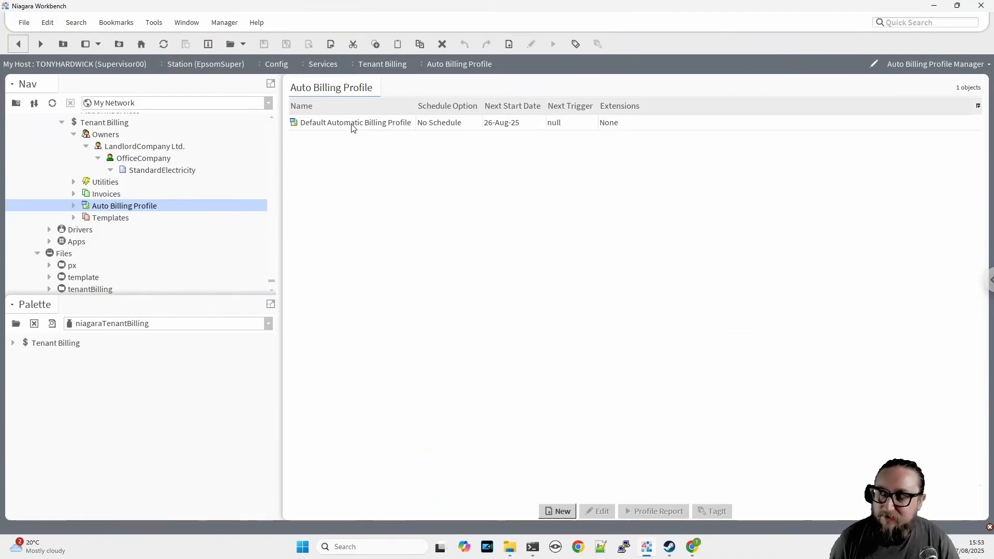
Edit the Default Automatic Billing Profile to run monthly on the last Sunday and end the invoice at midnight
left_click(352, 124)
left_click(604, 511)
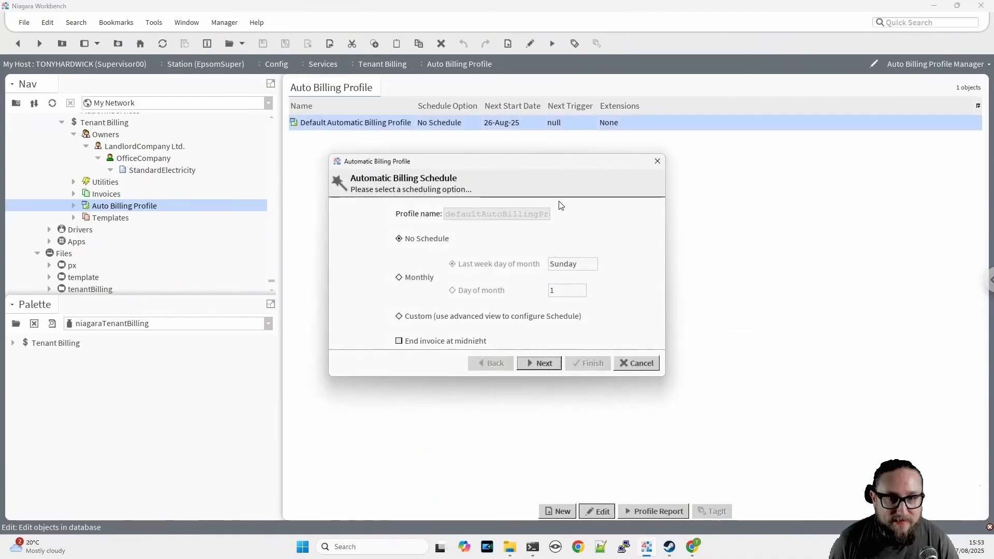
left_click(417, 278)
left_click(561, 290)
left_click(557, 305)
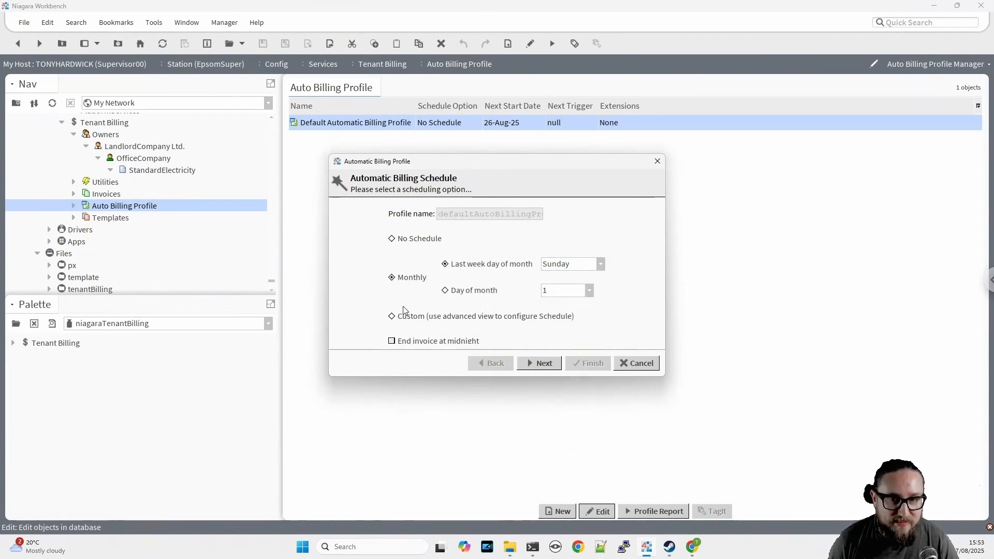
left_click(412, 341)
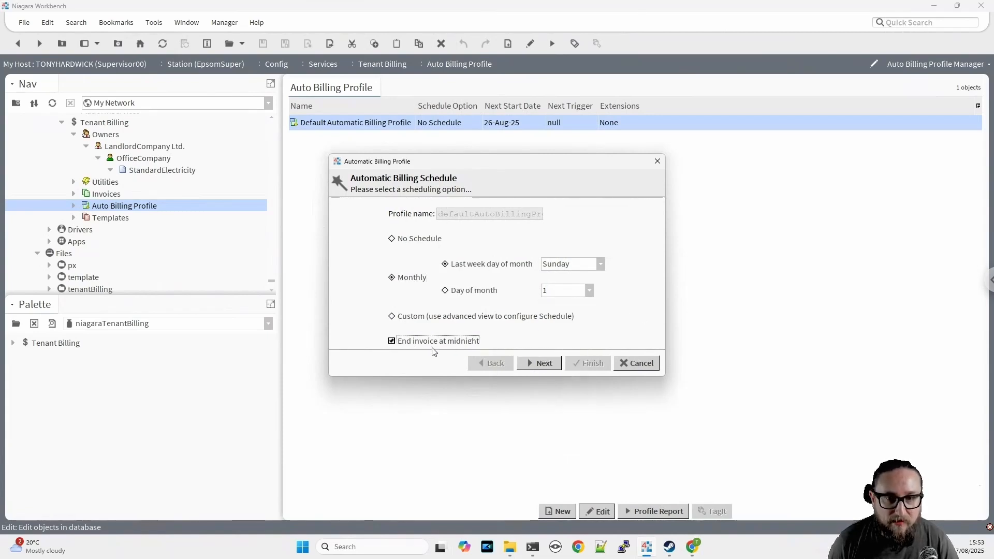
Keep the profile's next start date of 26-Aug-2025 and 0.00 adjustment, and have its invoices saved to PDF
left_click(541, 363)
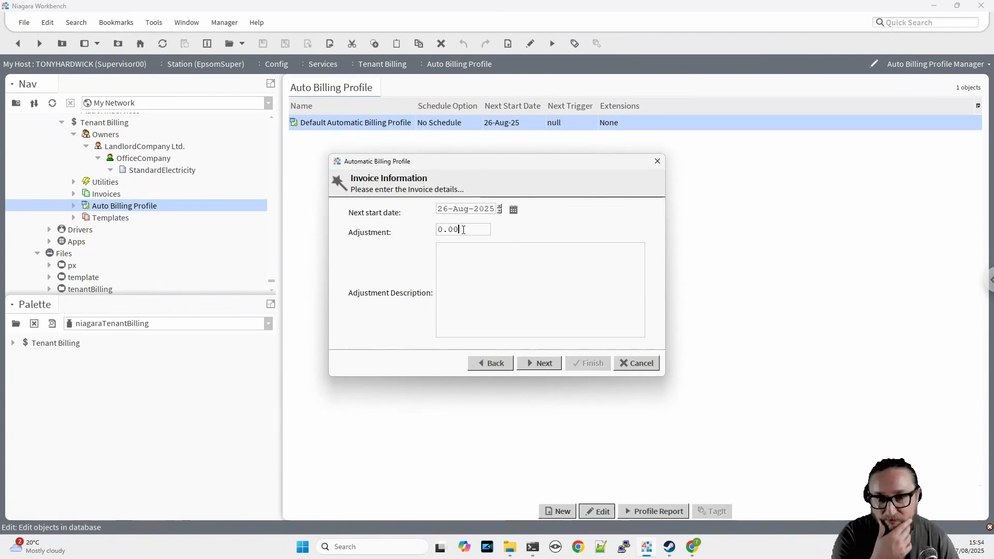
left_click(549, 367)
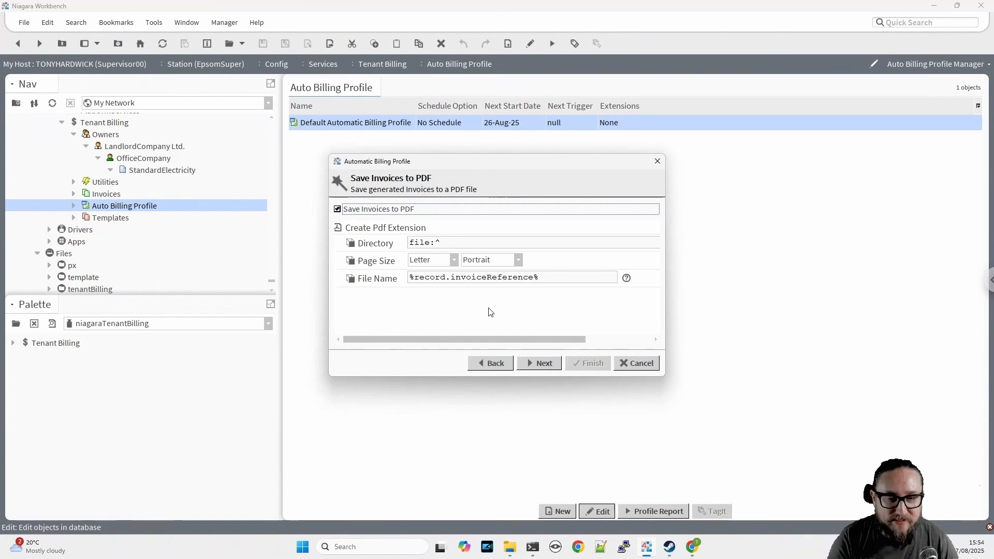
left_click(542, 365)
Edit the LandlordCompany Ltd. owner and assign it the Default Automatic Billing Profile
double_click(106, 134)
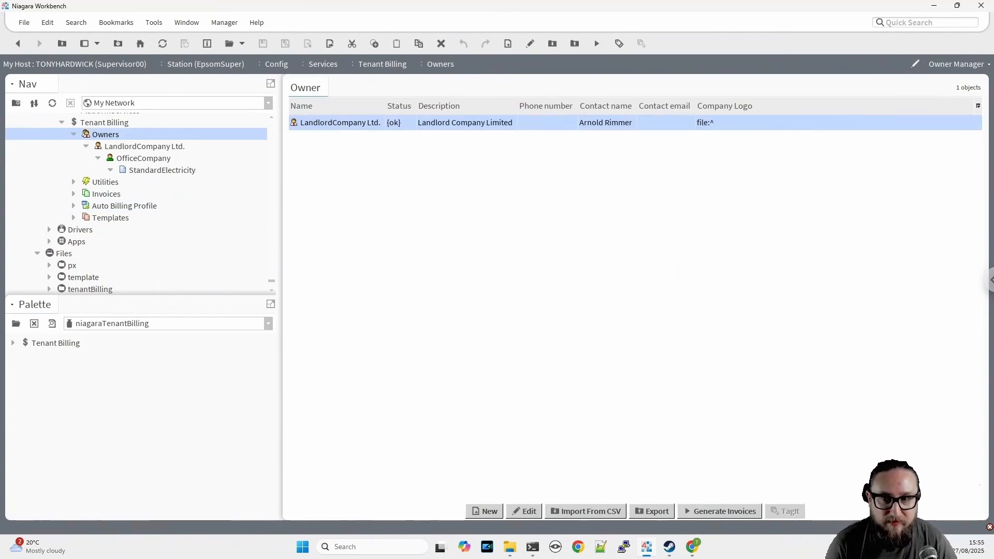
right_click(145, 149)
left_click(333, 127)
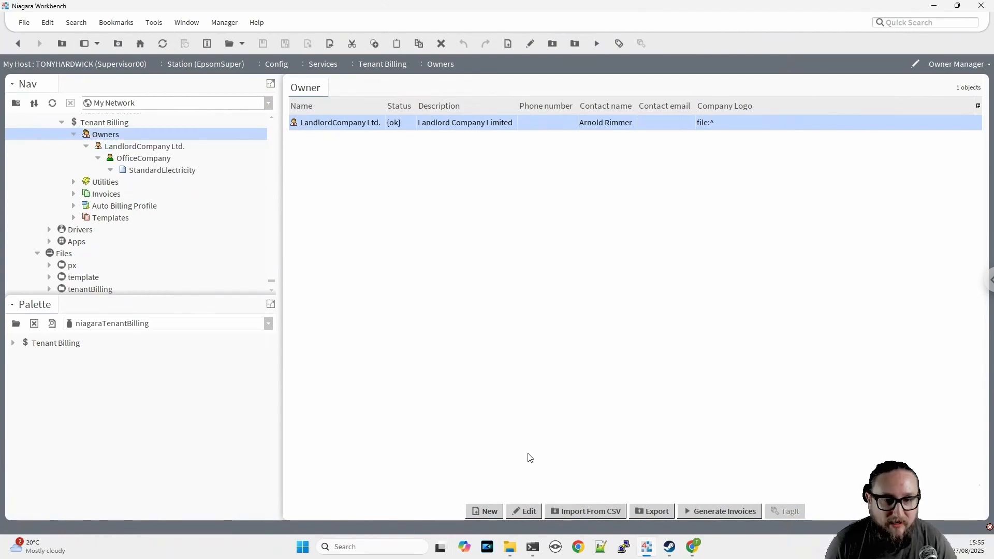
left_click(527, 512)
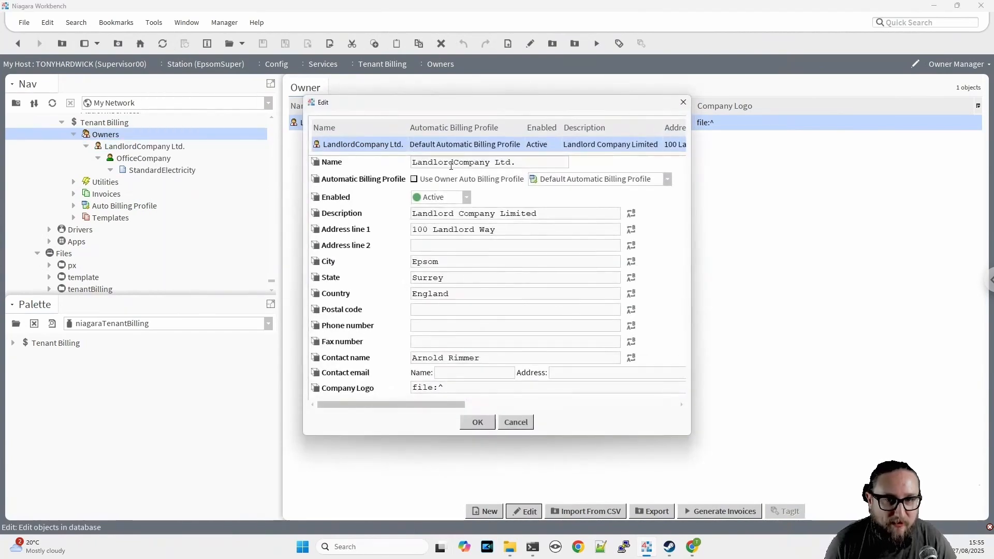
left_click(582, 181)
left_click(581, 182)
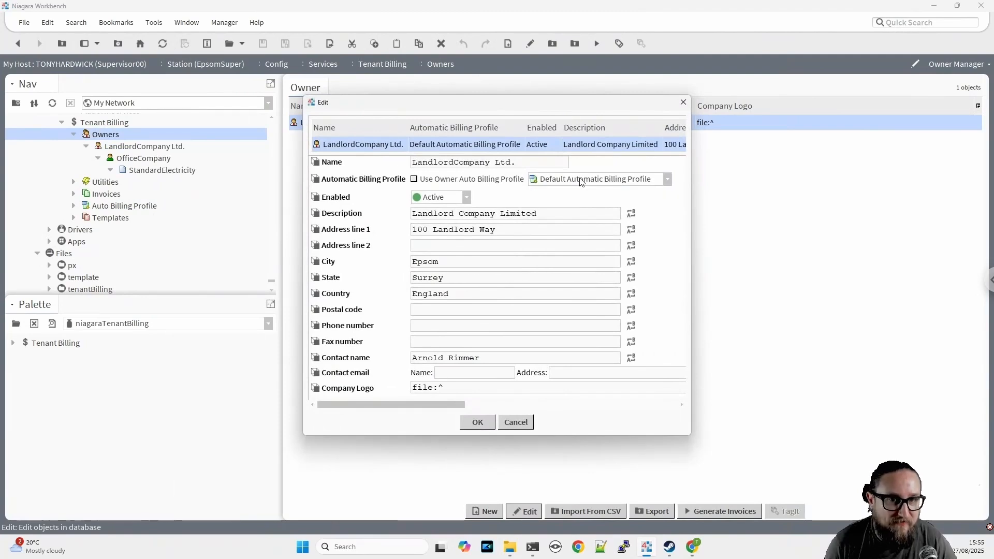
left_click(477, 422)
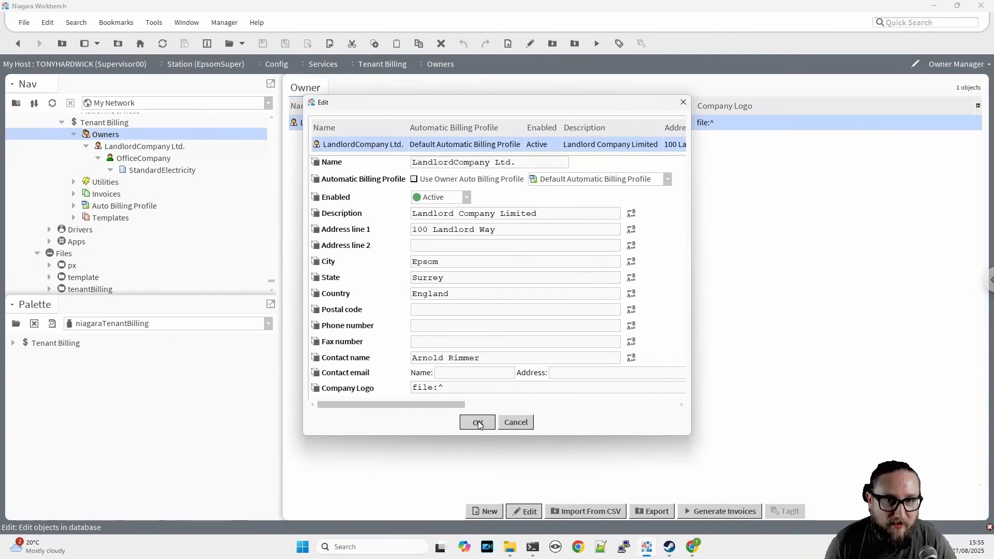
Edit the OfficeCompany tenant under LandlordCompany Ltd. so it uses the owner's auto billing profile, and save the tenant
double_click(186, 158)
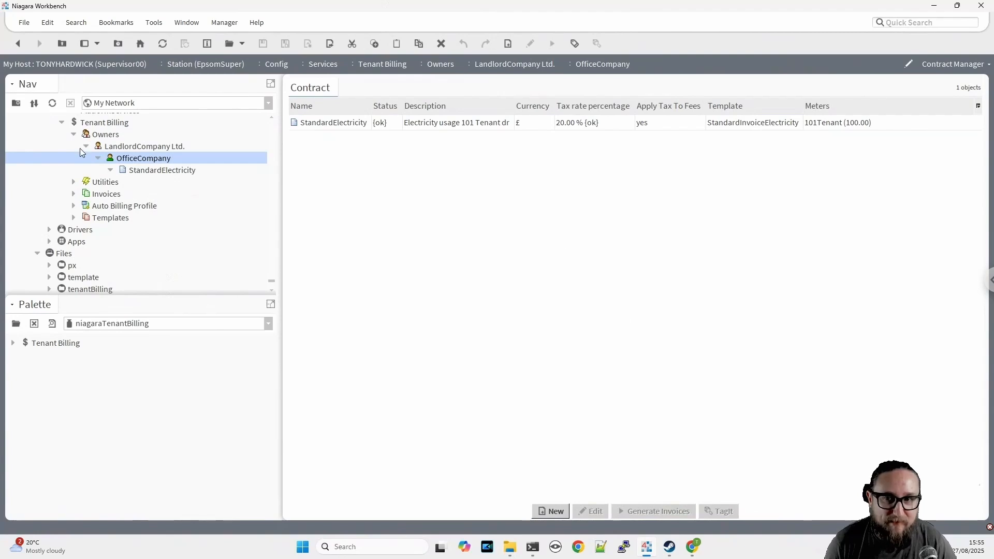
double_click(117, 149)
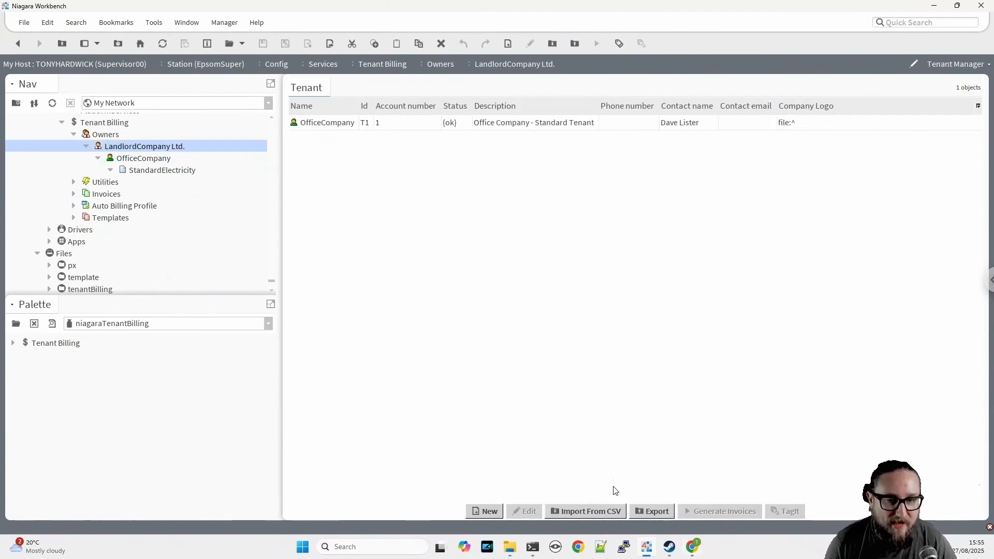
left_click(313, 120)
left_click(524, 510)
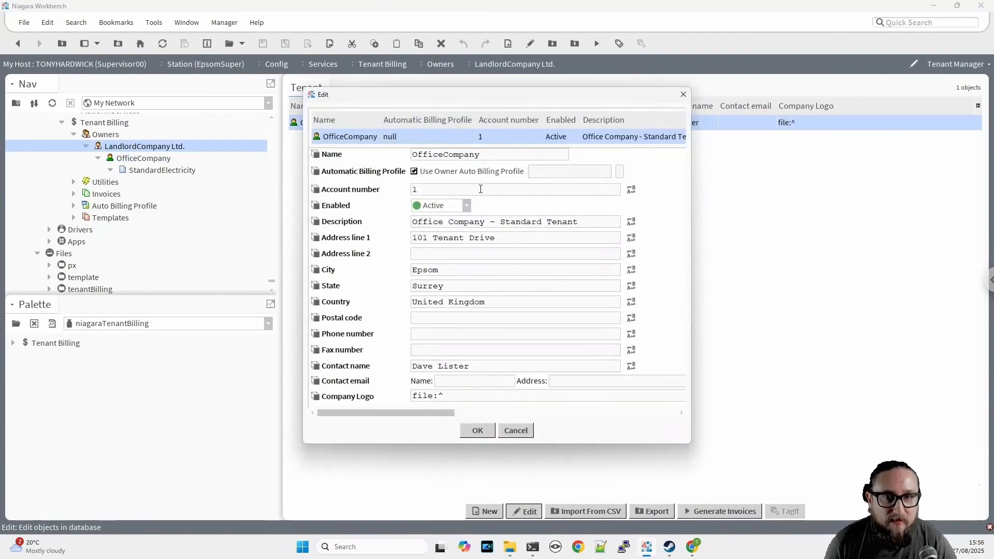
left_click(414, 172)
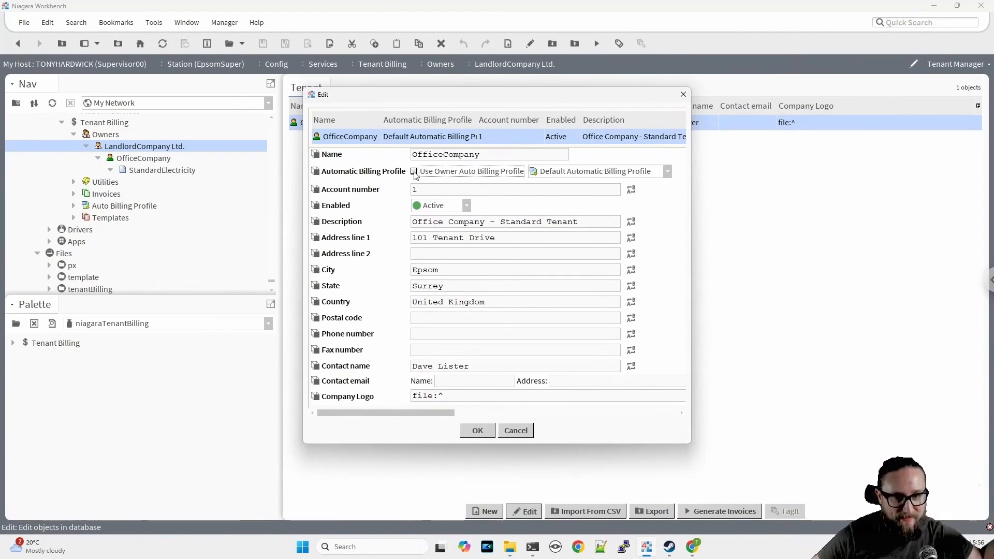
left_click(414, 171)
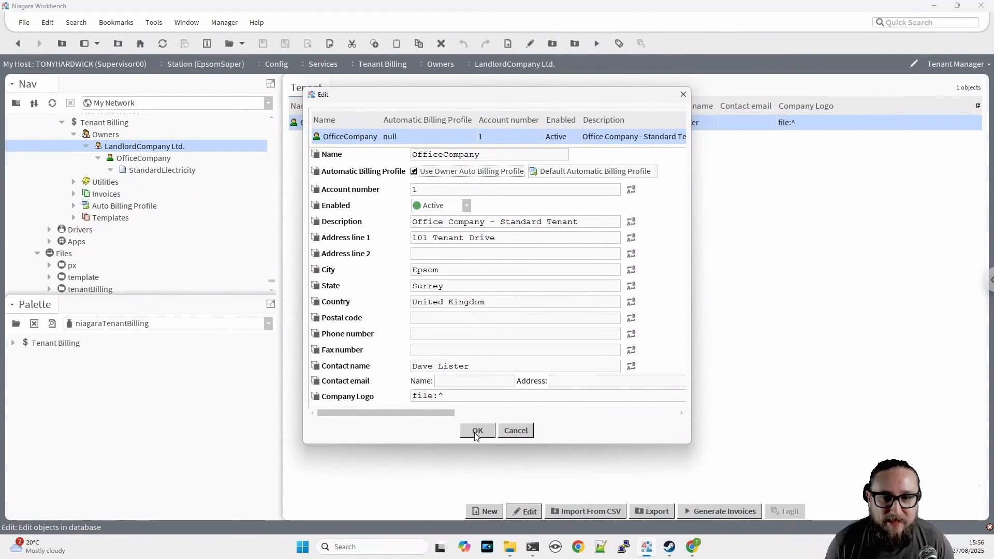
left_click(477, 432)
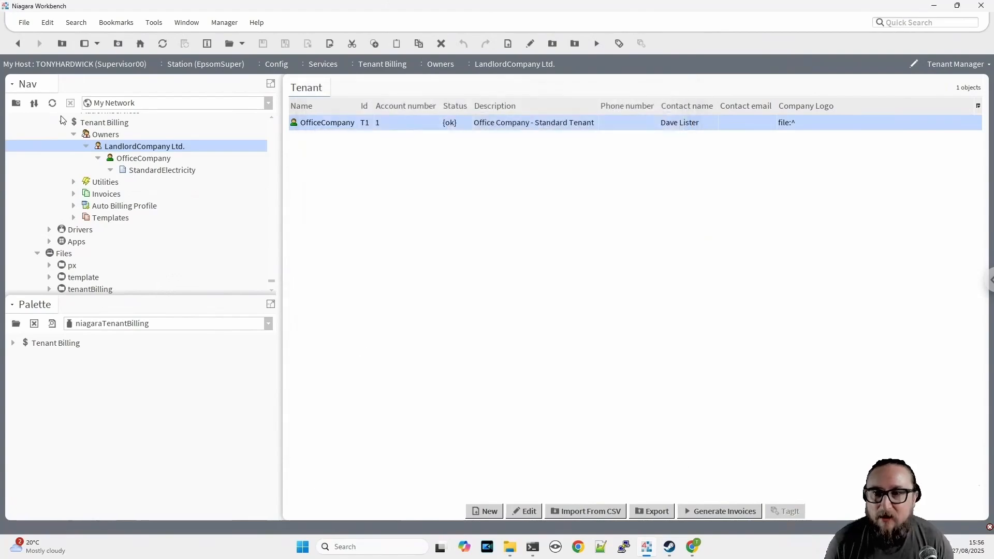
Open the Tenant Billing invoice history and preview the StandardElectricity contract's invoices from INV6 back to INV2
double_click(105, 195)
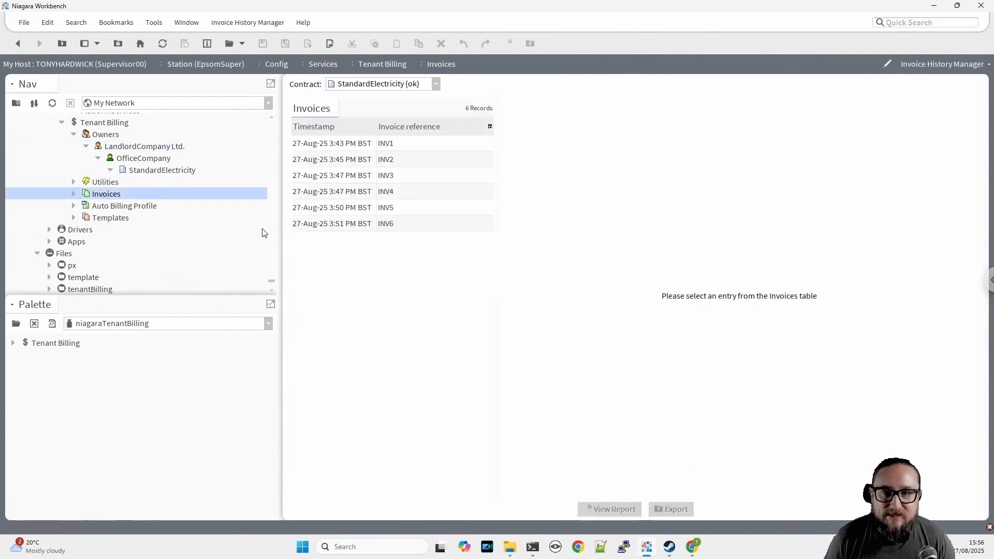
left_click(359, 212)
left_click(356, 224)
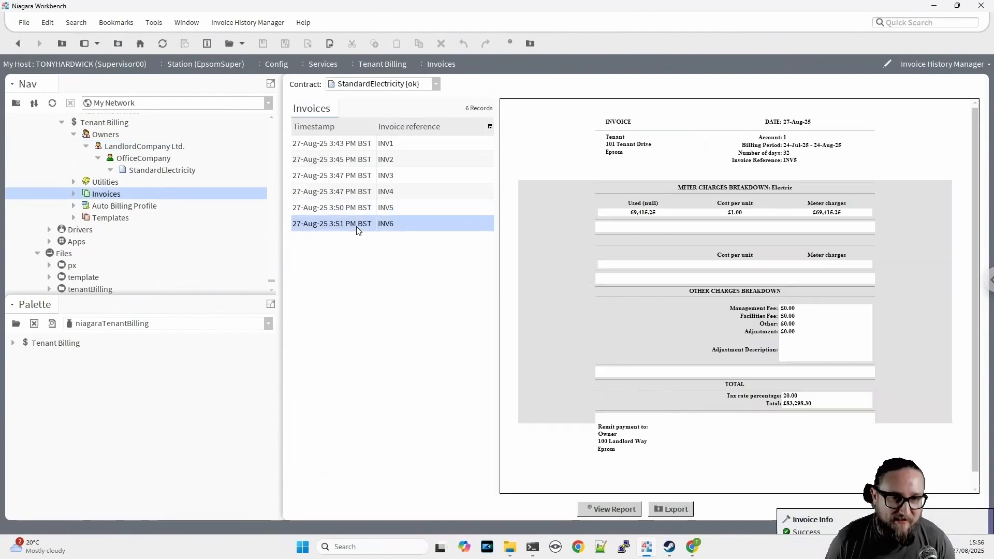
left_click(361, 191)
left_click(349, 176)
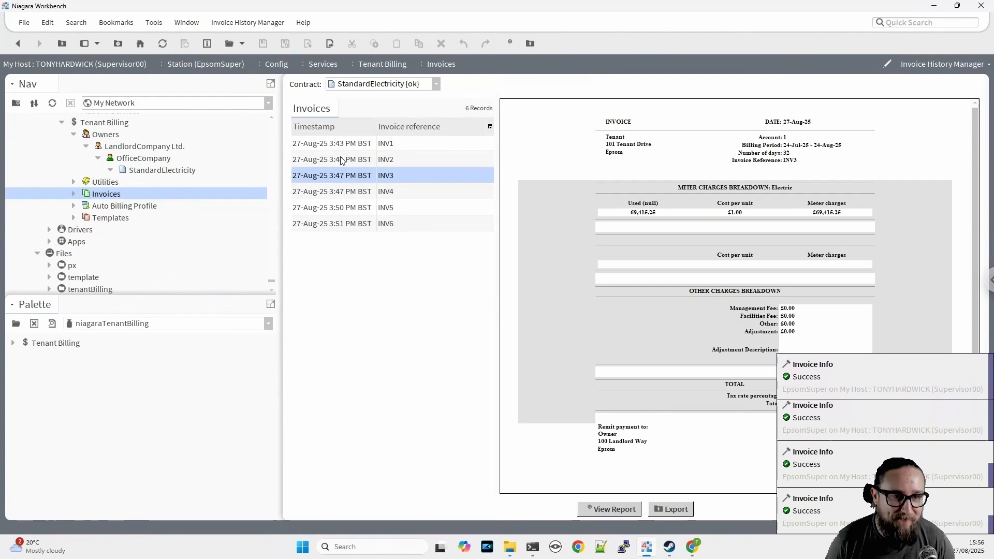
left_click(341, 160)
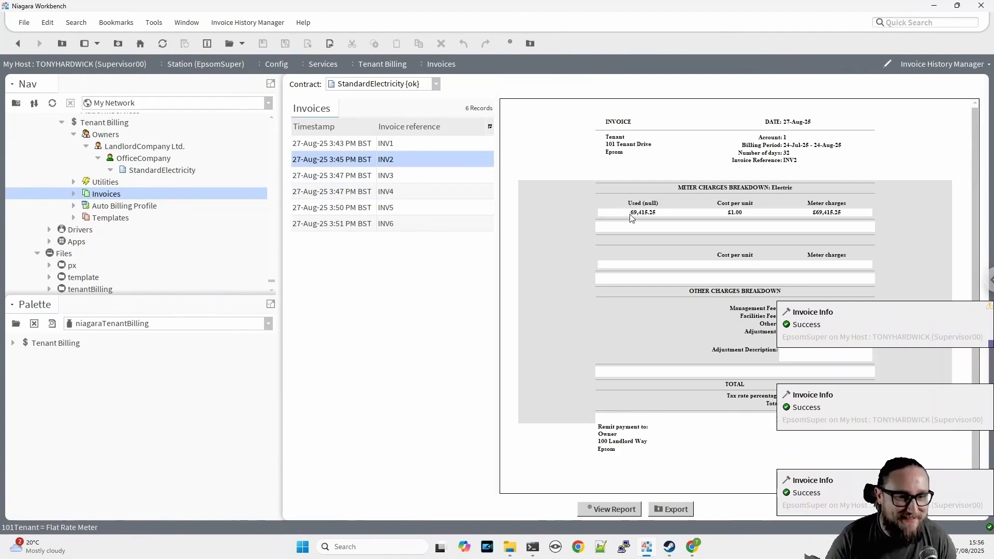
Compare the meter charges breakdown of invoice INV1 with INV2 and the more recent invoices INV4 to INV6
key("Up")
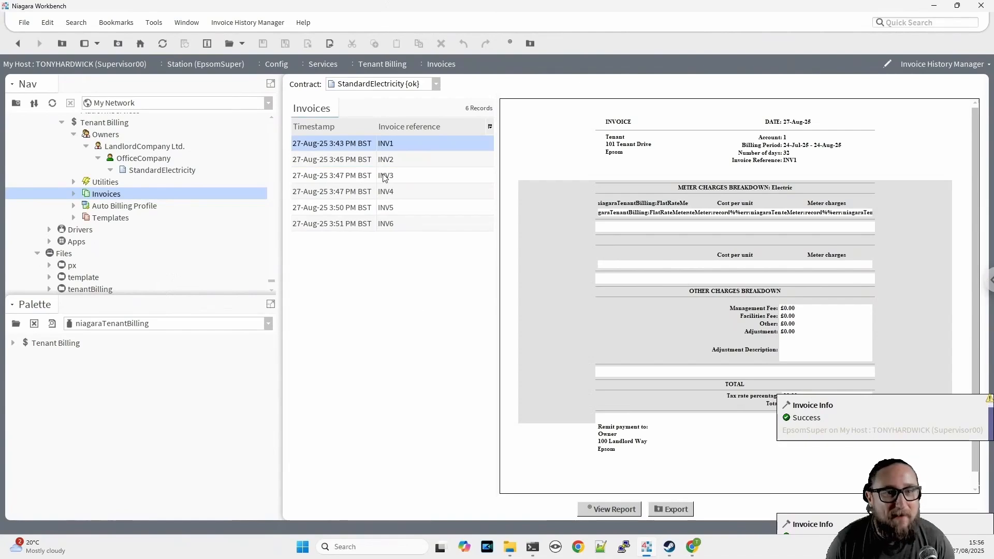
left_click(322, 163)
key("Up")
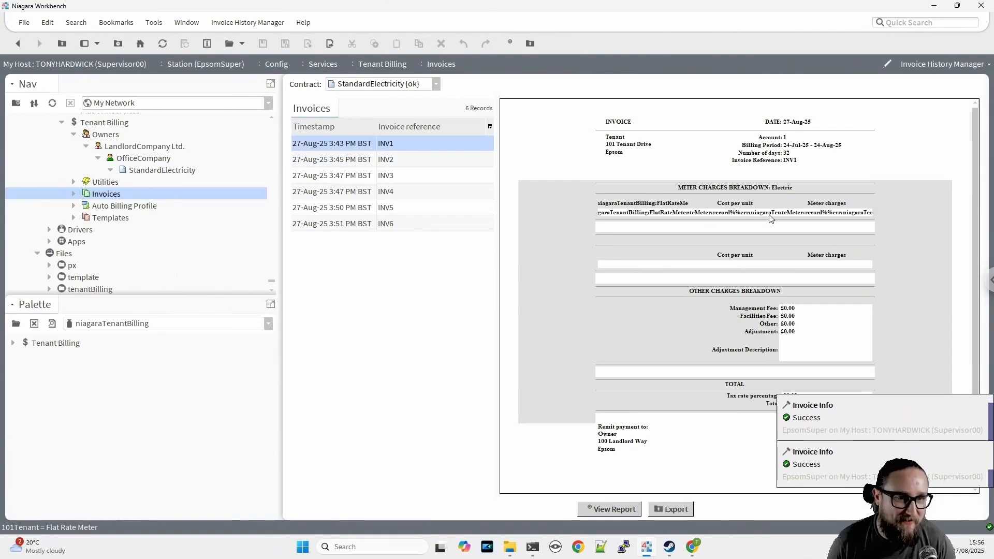
left_click(355, 192)
key("Down")
key("Down")
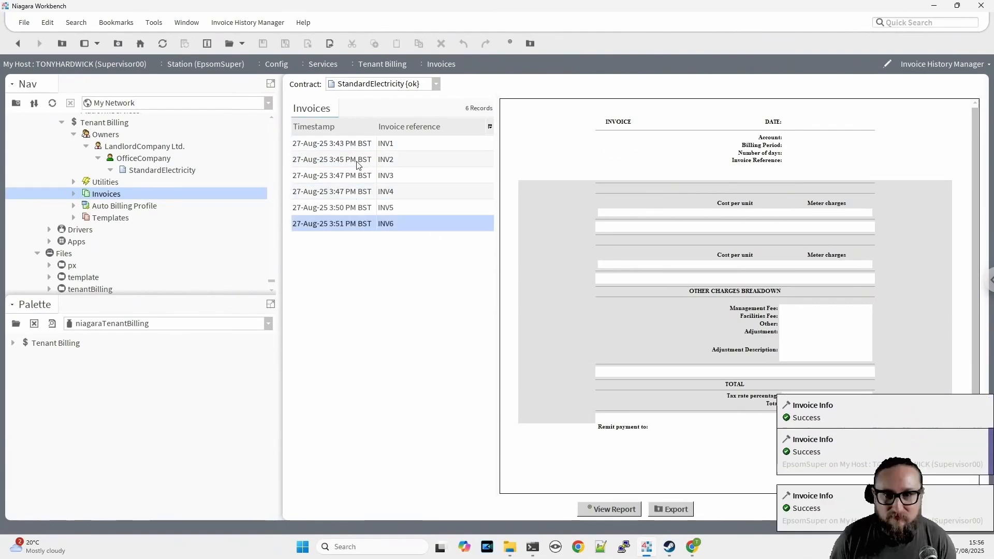